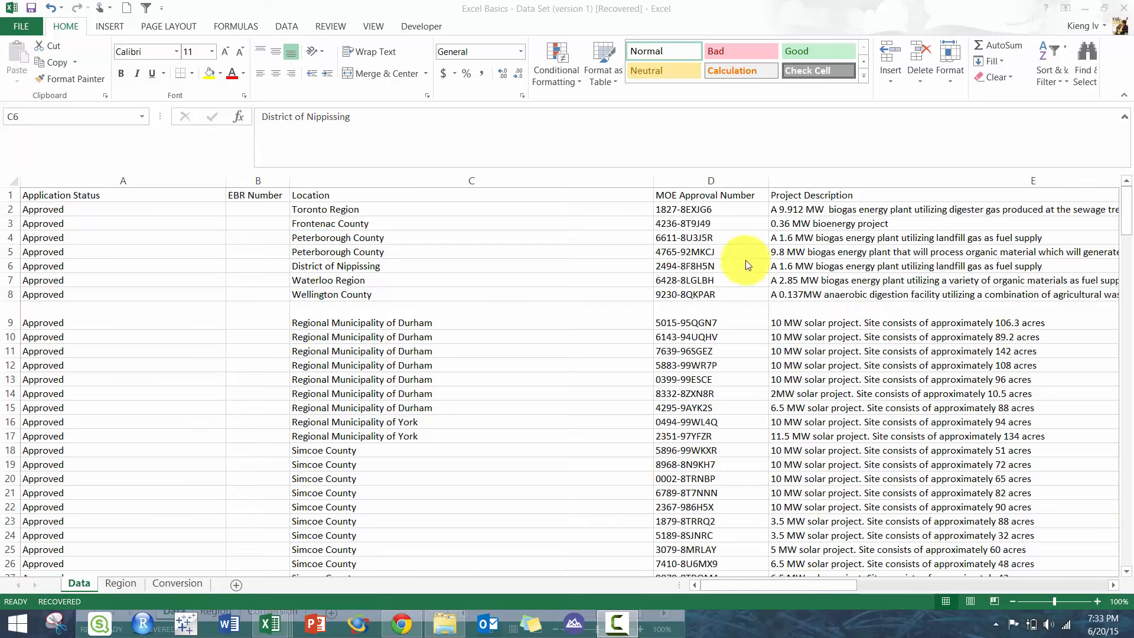
Step: Insert a new column before MOE Approval Number on the Data sheet and give it the header Region
click(695, 195)
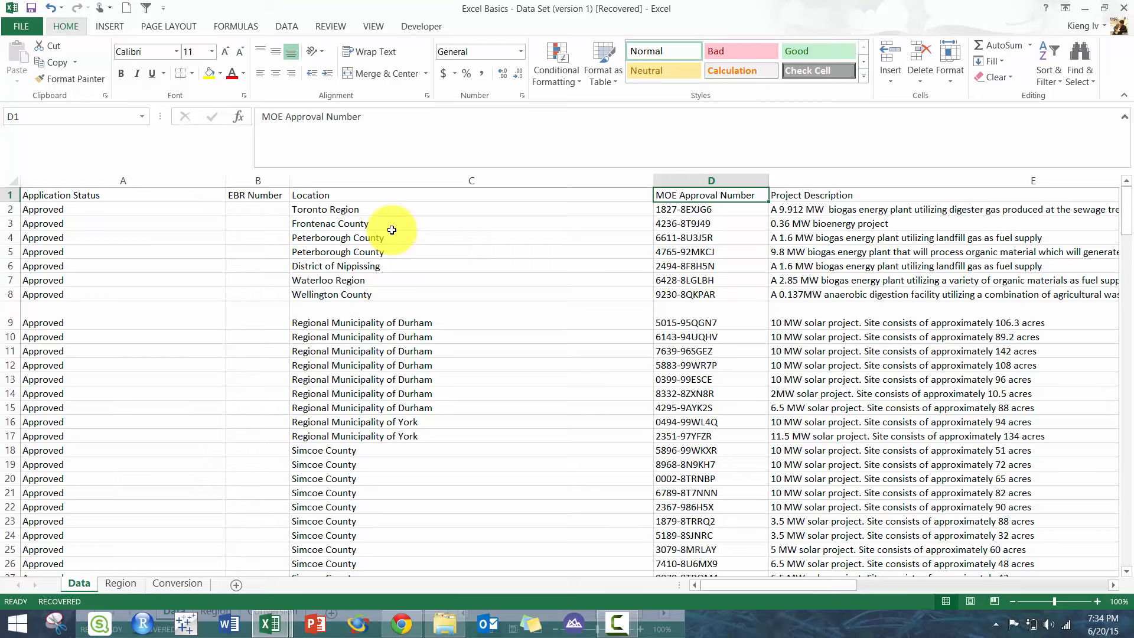
click(121, 583)
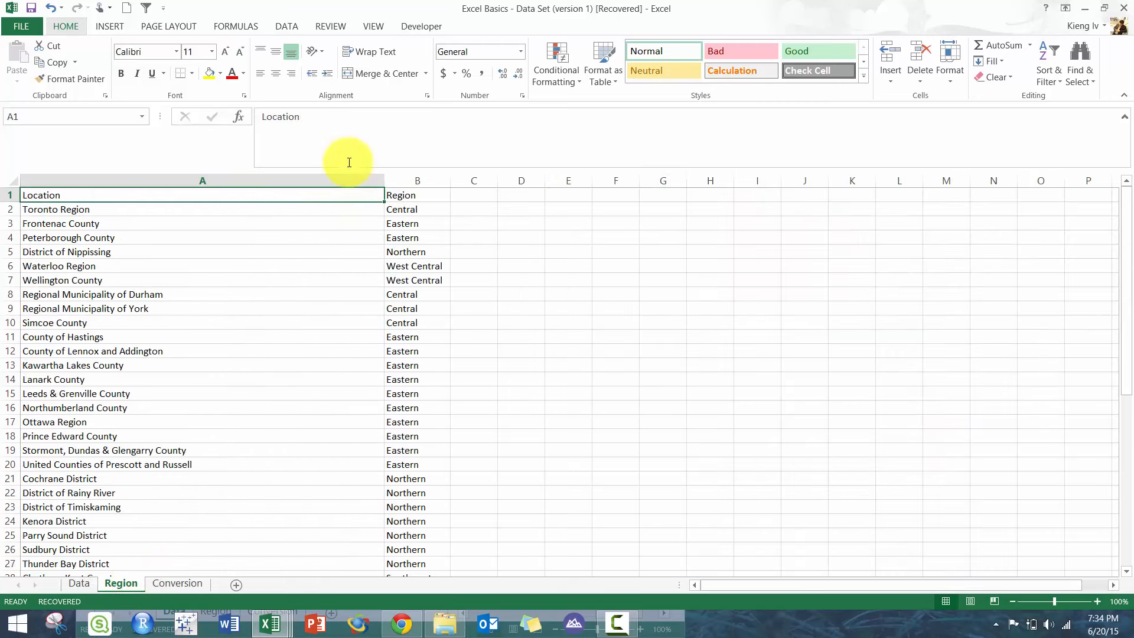
click(79, 585)
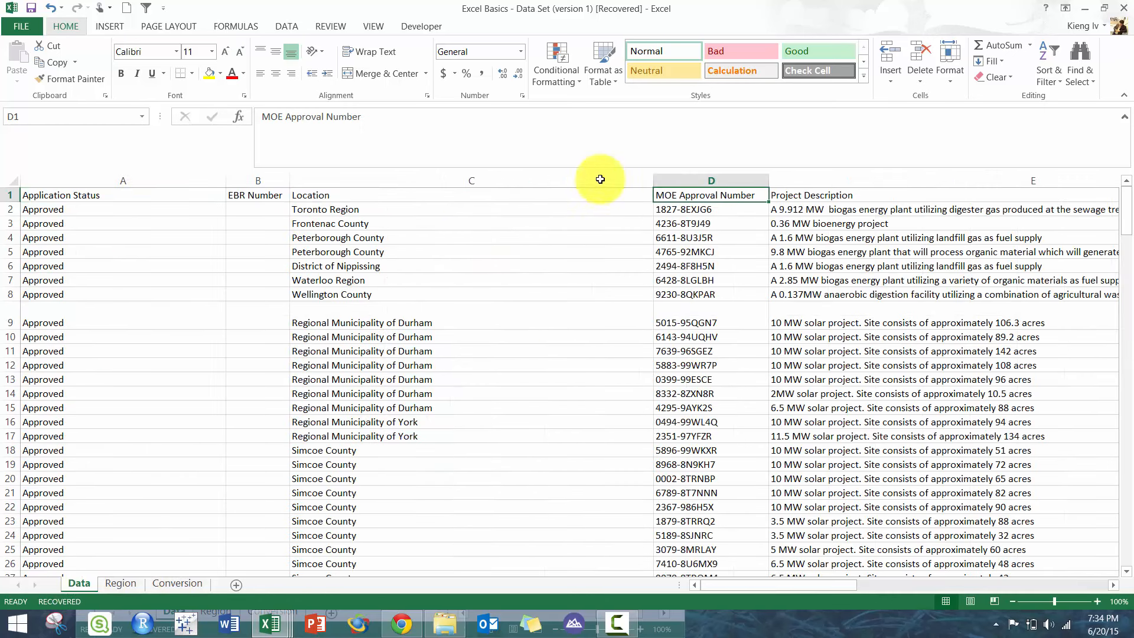
right_click(694, 177)
click(729, 280)
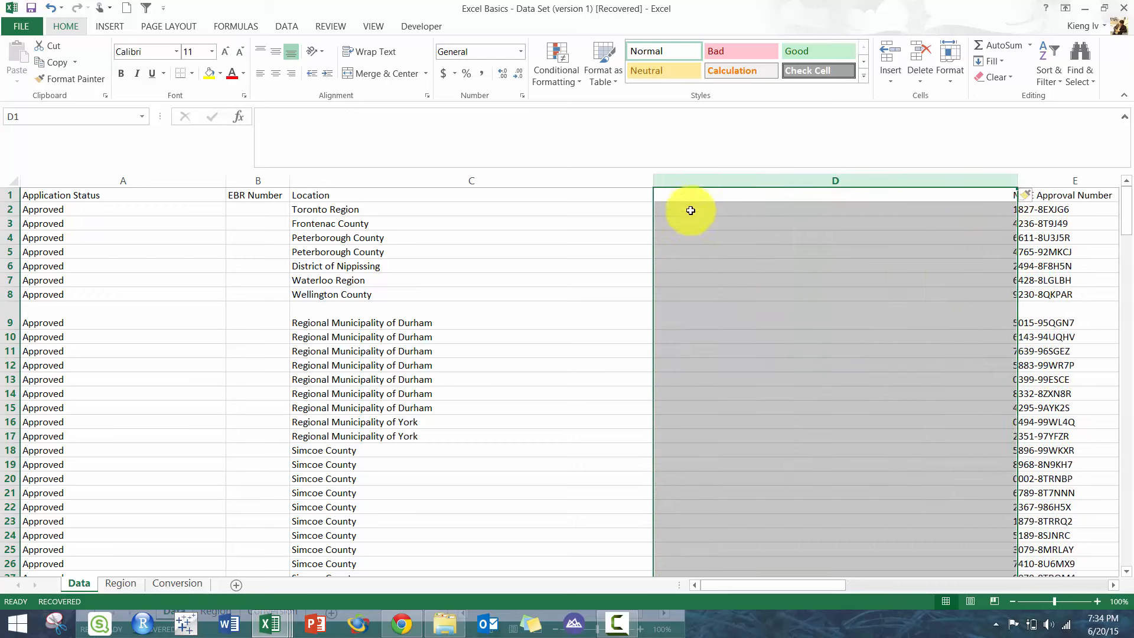
click(696, 191)
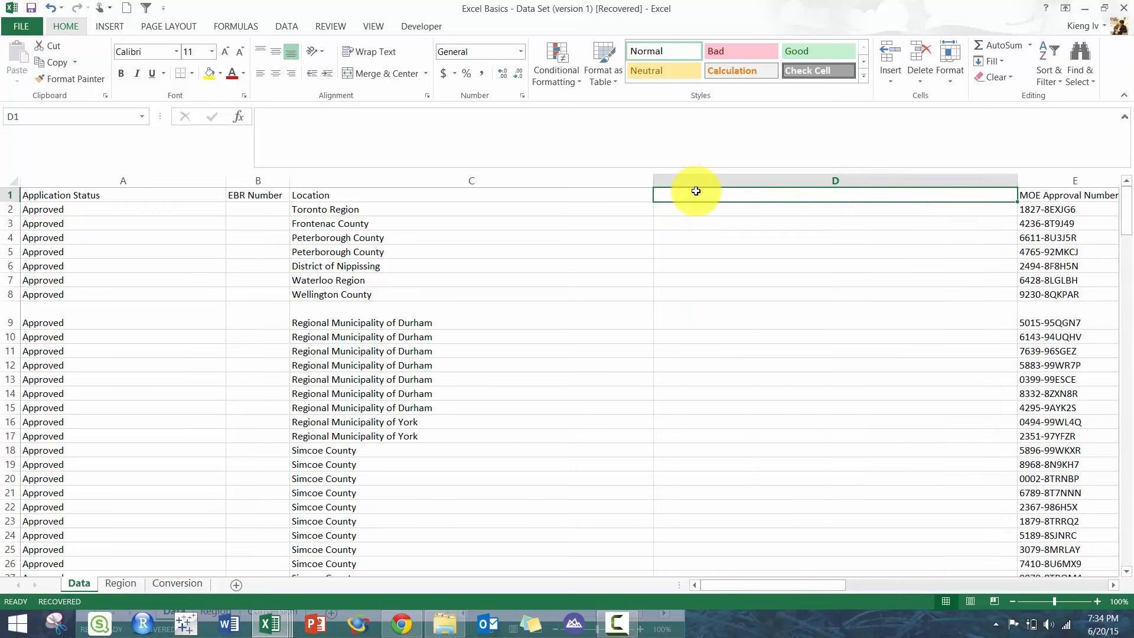
text(Region)
key(Return)
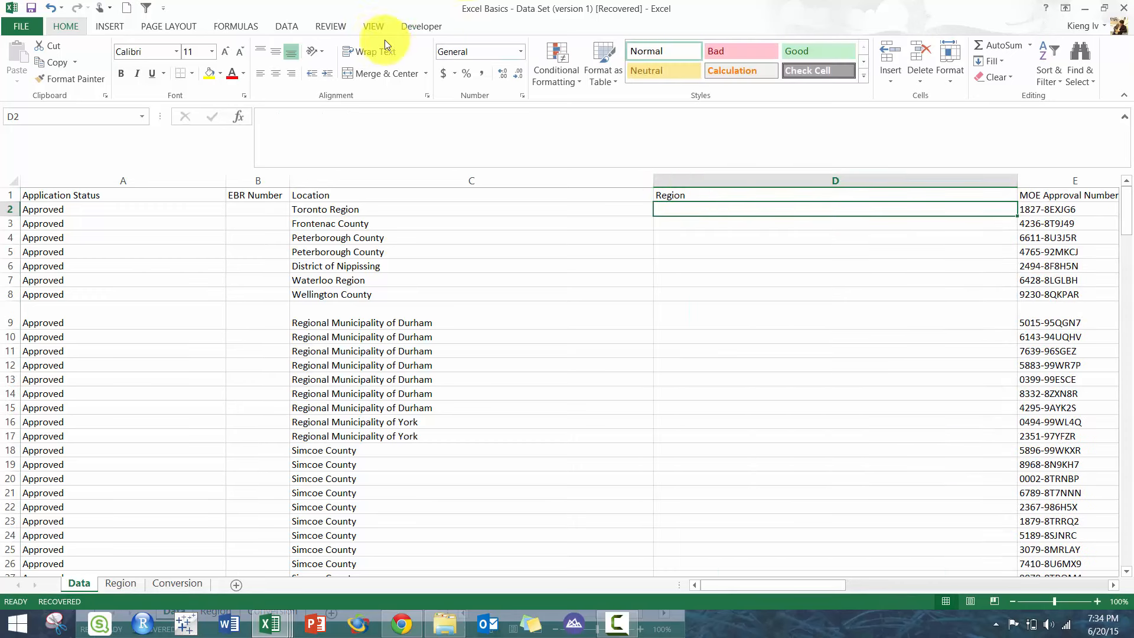
Step: Freeze the top header row of the Data sheet
click(374, 26)
click(459, 76)
click(485, 137)
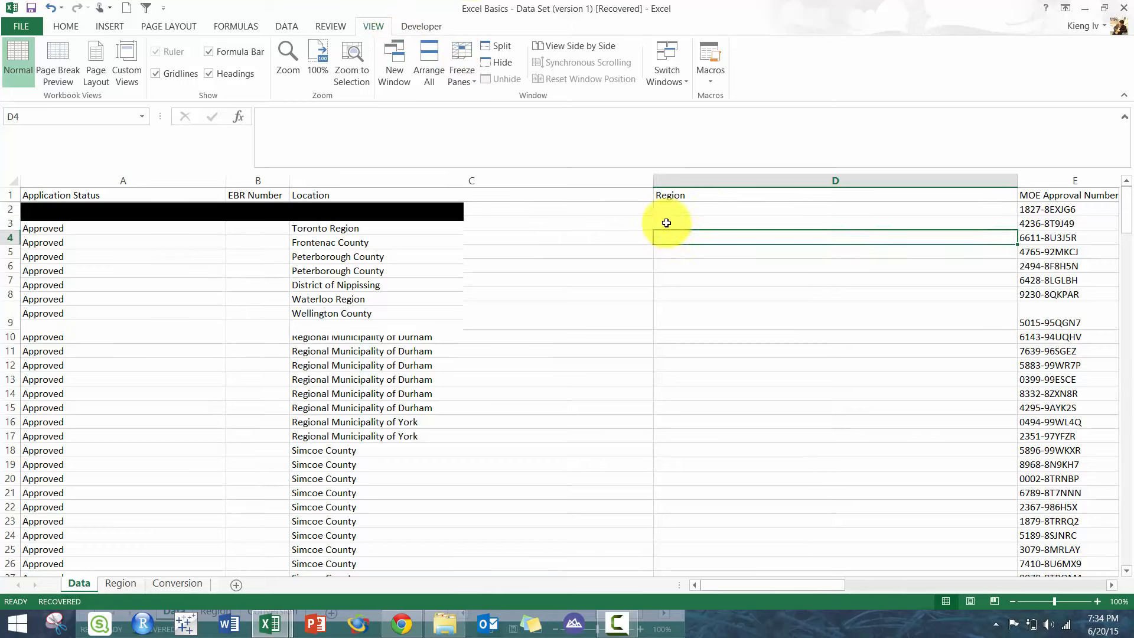
Step: Enter =VLOOKUP(C2,Region!A:B,2,FALSE) in D2 to look up the location's region with an exact match
text(=vloo)
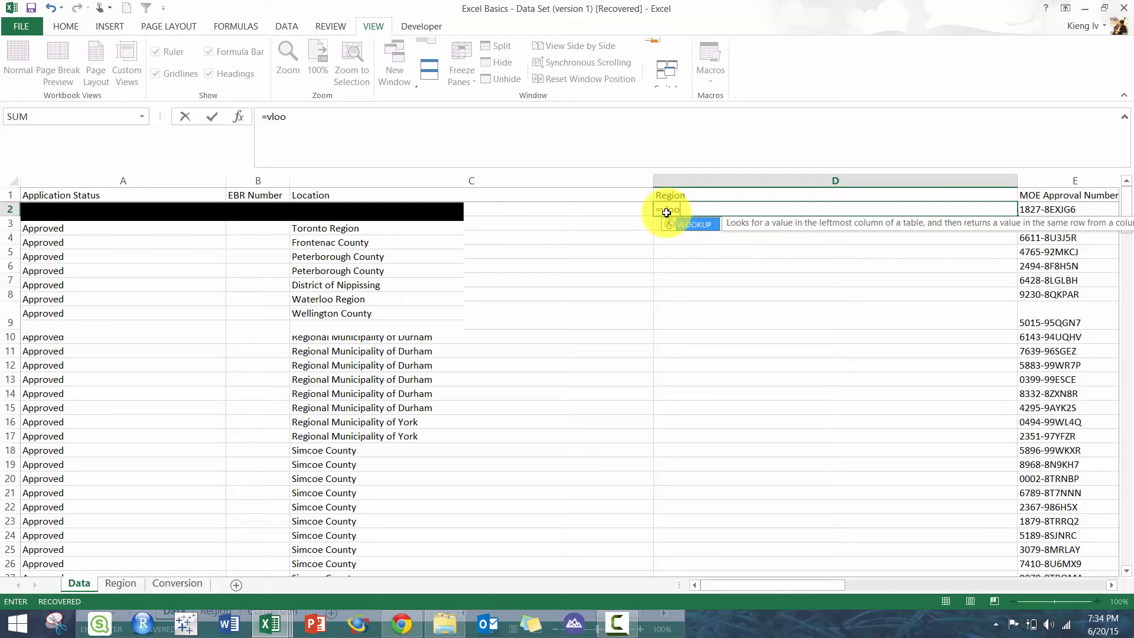
text(kup()
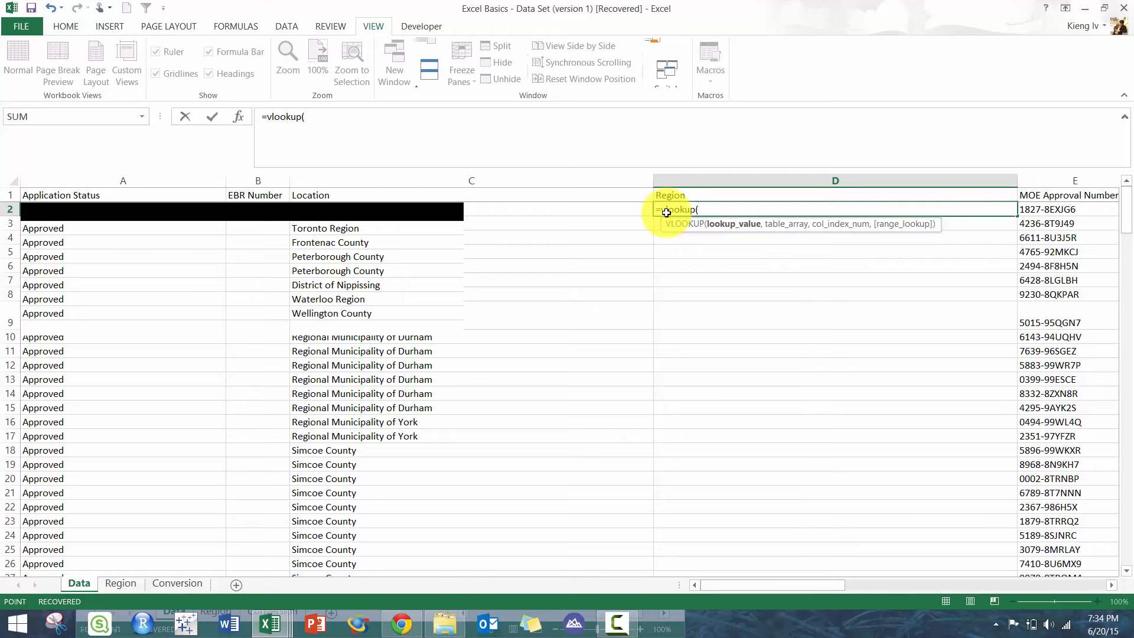
key(Left)
key(super+c)
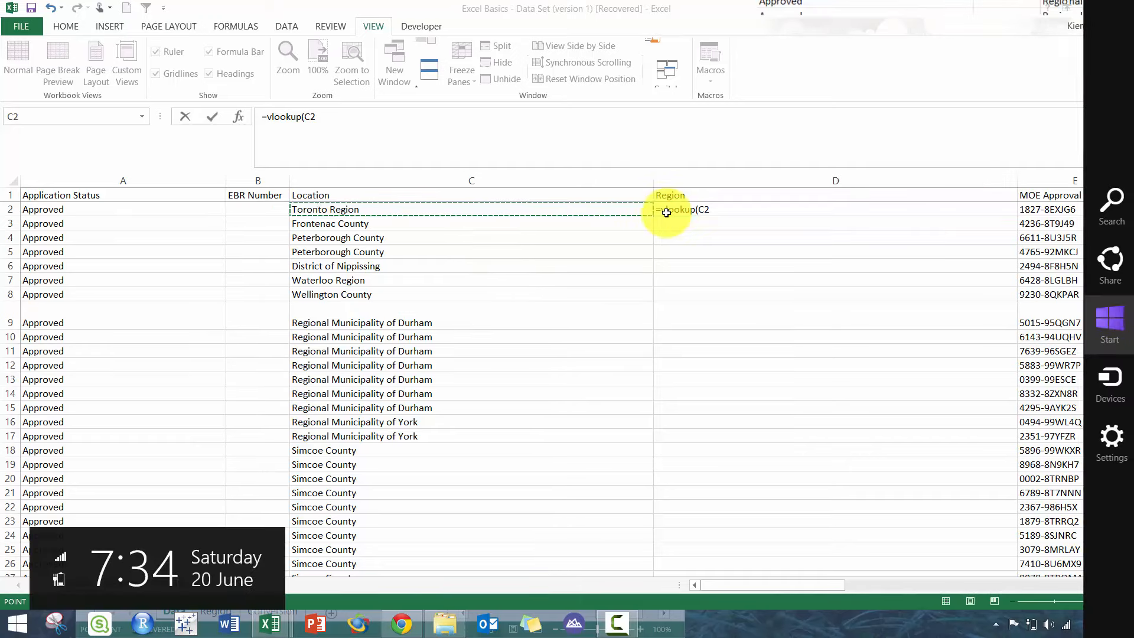
click(733, 214)
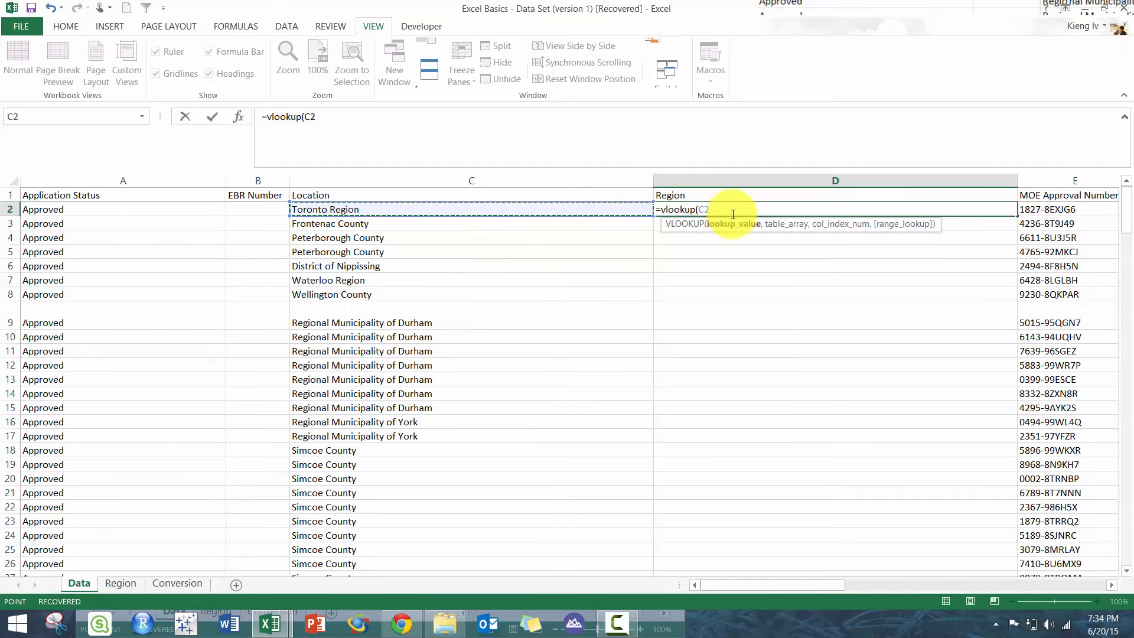
text(,)
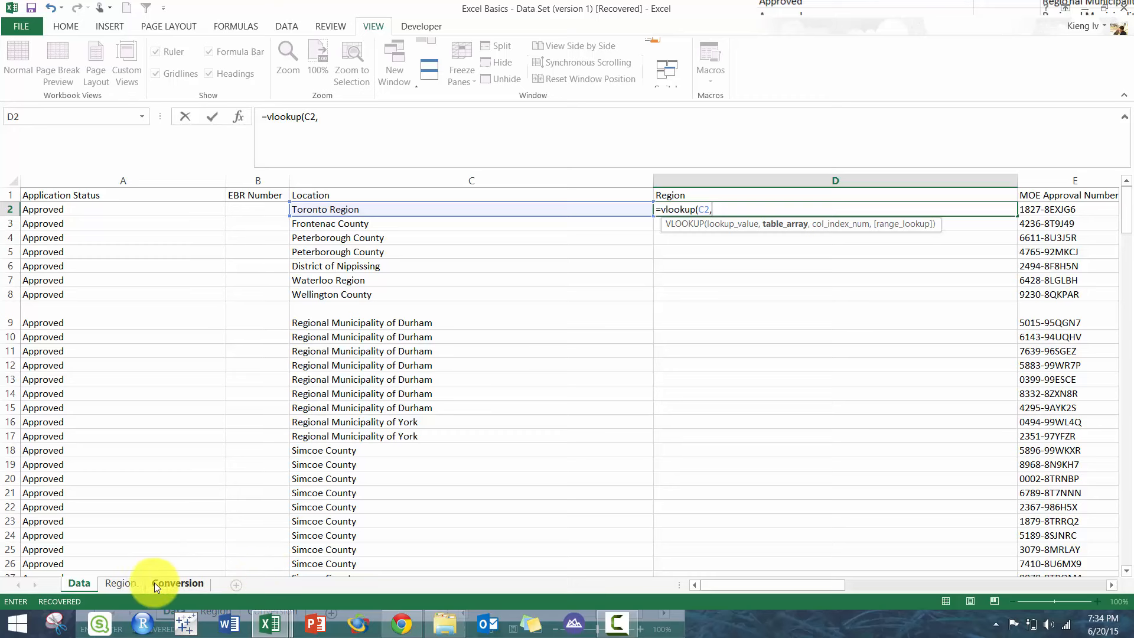
click(121, 583)
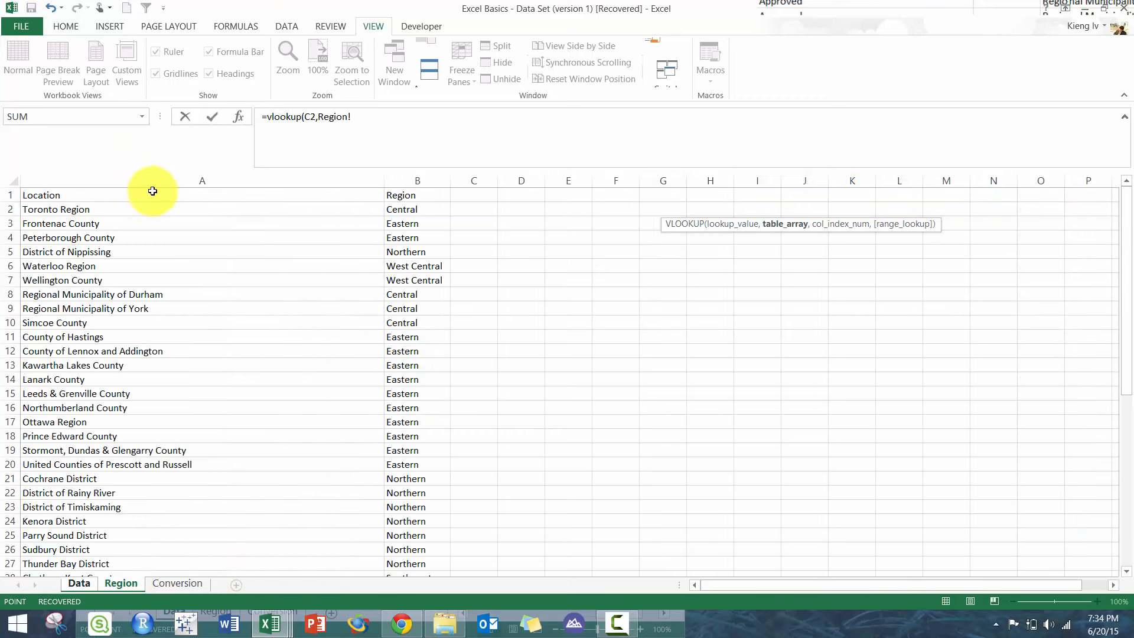
drag(158, 180, 449, 160)
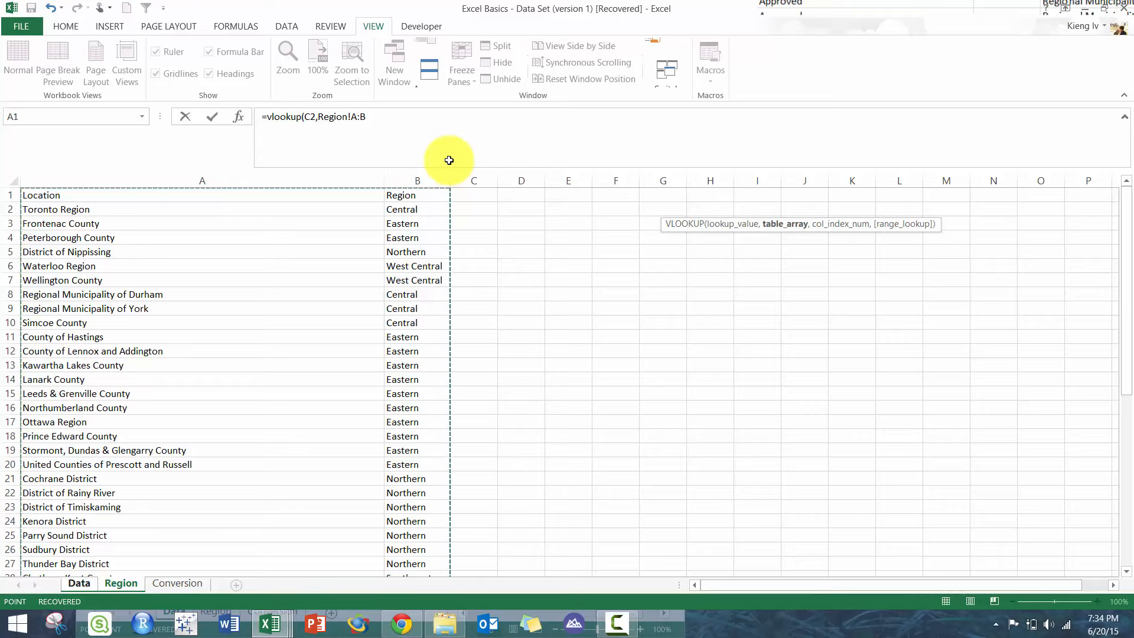
text(,)
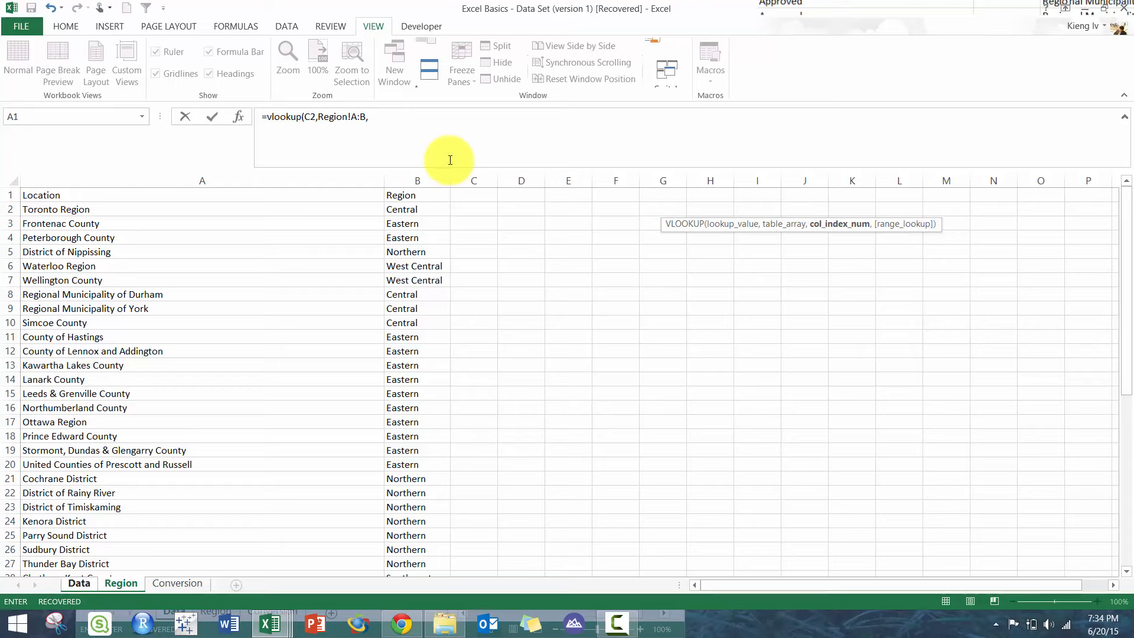
text(2,false)
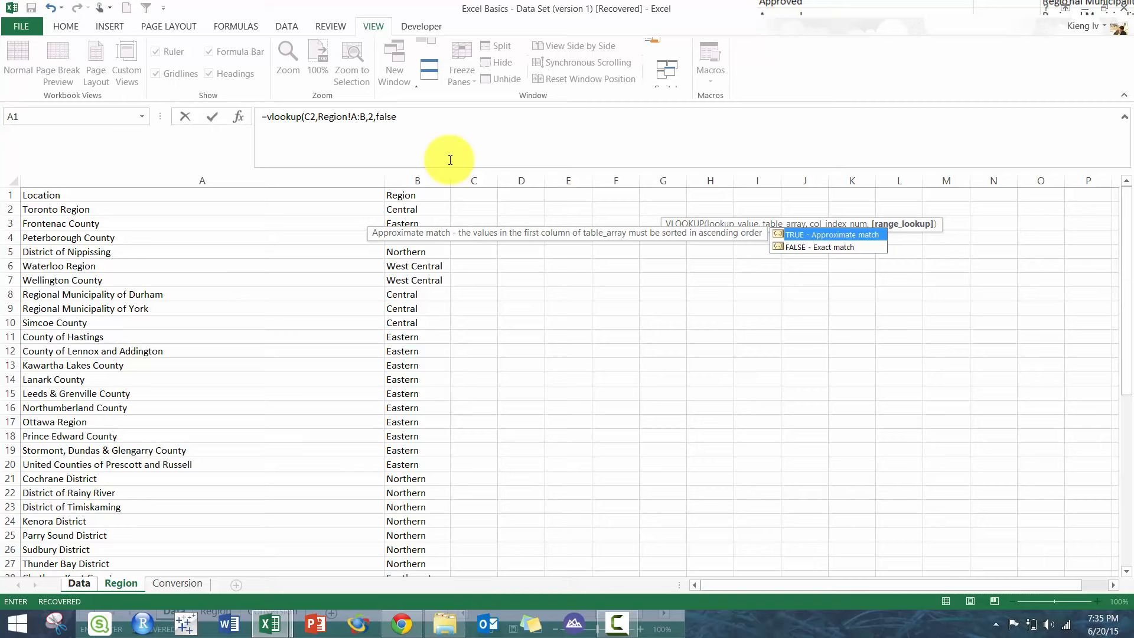
text())
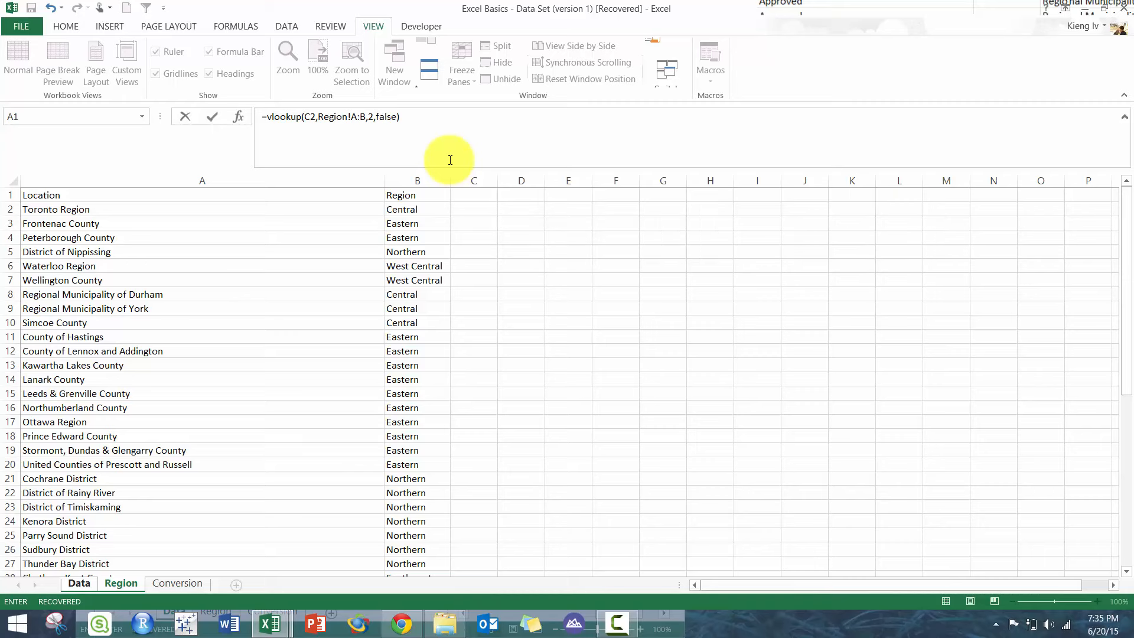
key(Return)
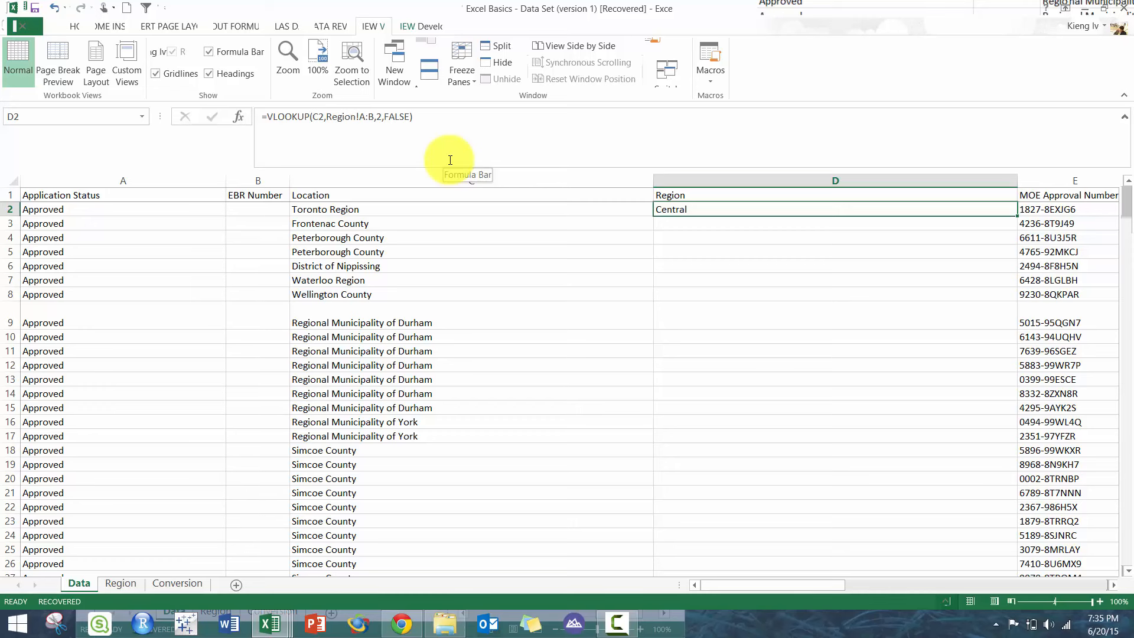
Step: Copy the VLOOKUP formula from D2 down the Region column to the last data row
key(ctrl+c)
key(Left)
key(Right)
key(Right)
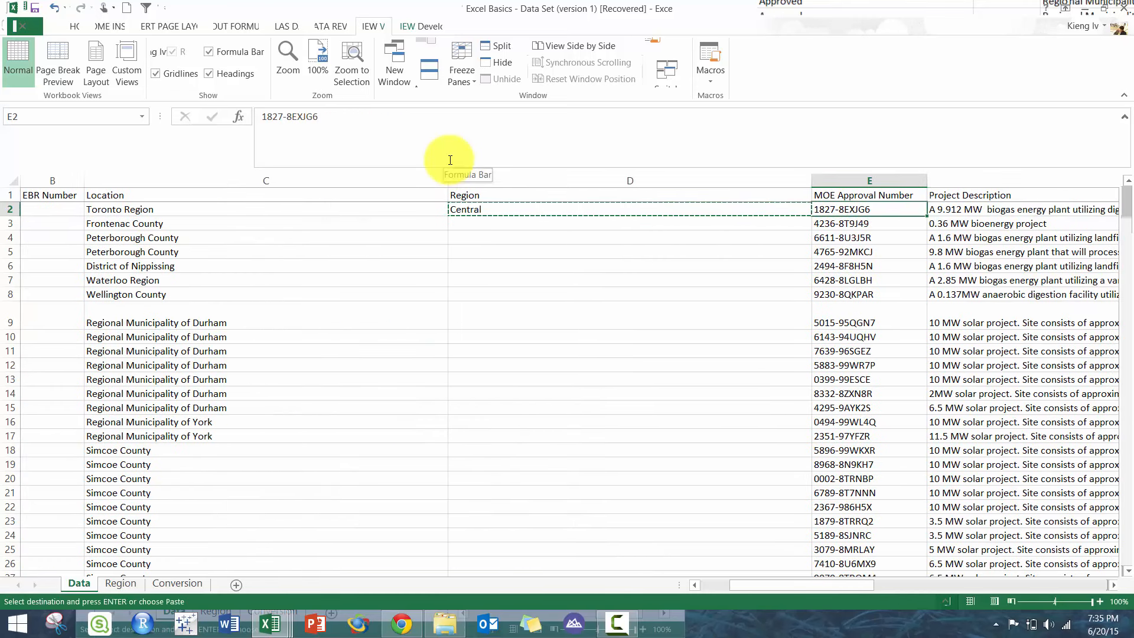
key(Left)
key(Right)
key(ctrl+Down)
key(Left)
key(ctrl+shift+Up)
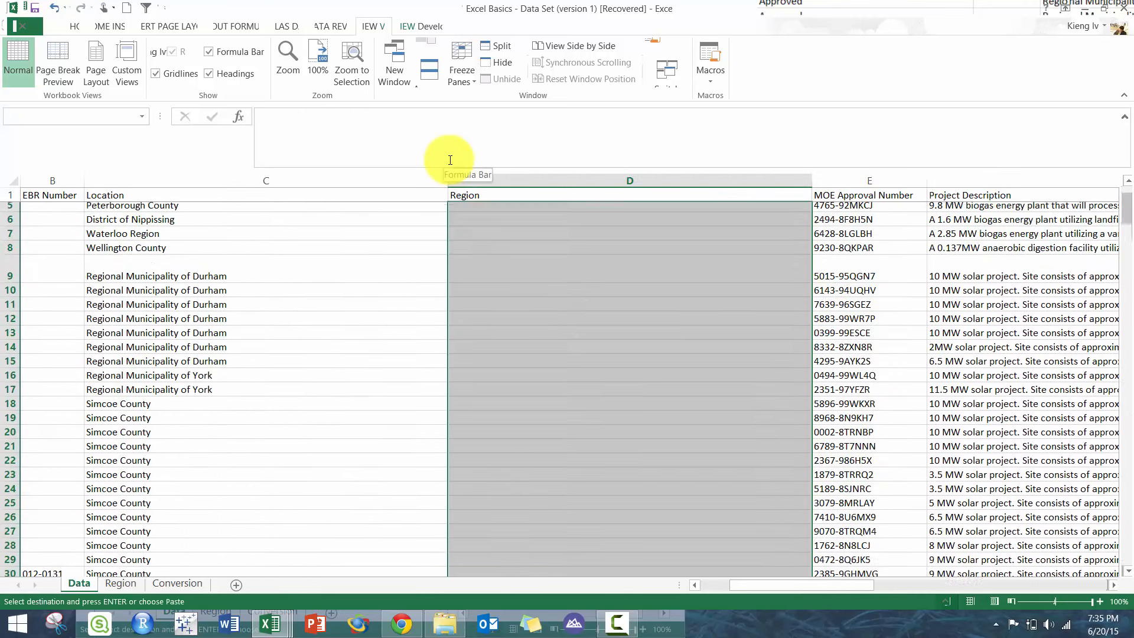
key(ctrl+v)
key(Up)
key(ctrl+Up)
key(Down)
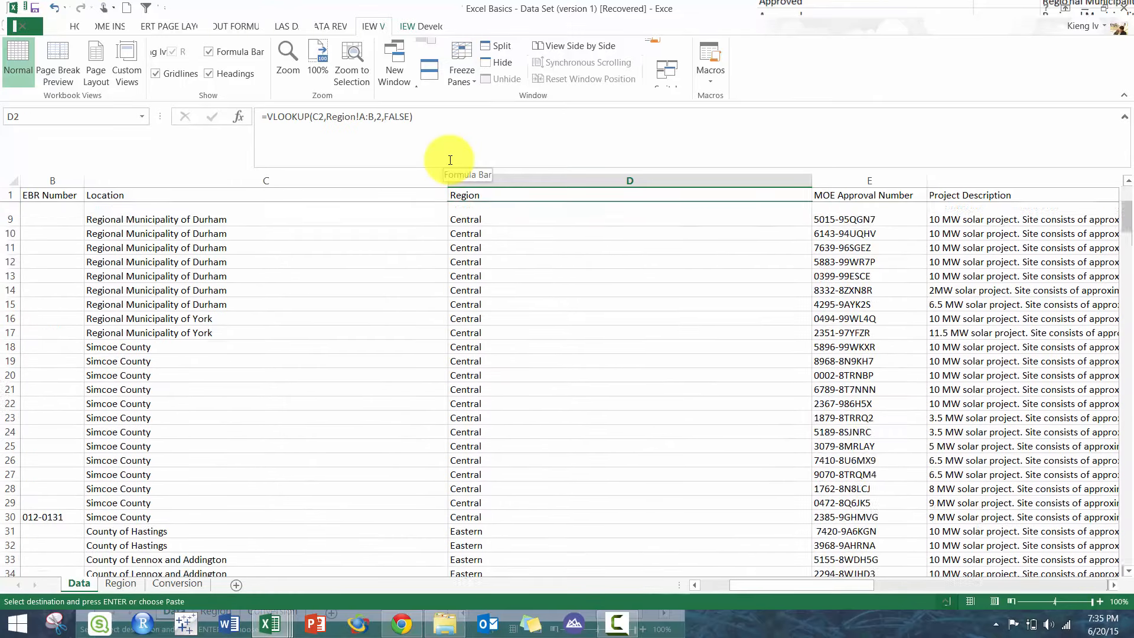
Step: Clear all VLOOKUP formulas from the Region column, starting at D2 and keeping the header
key(ctrl+shift+Down)
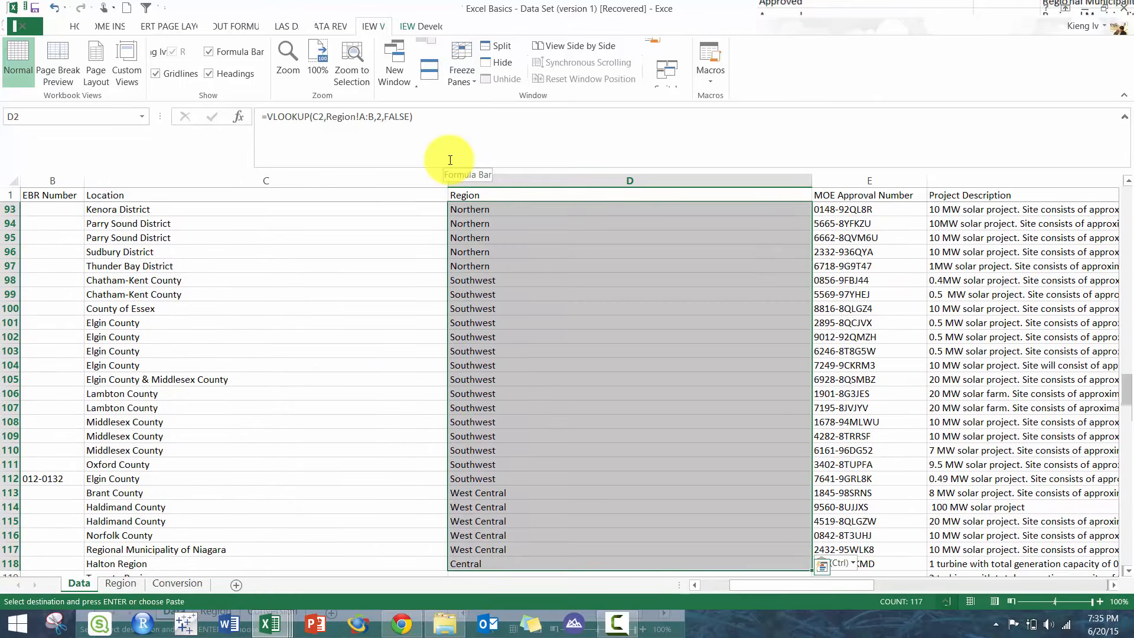
key(Delete)
key(Up)
key(Down)
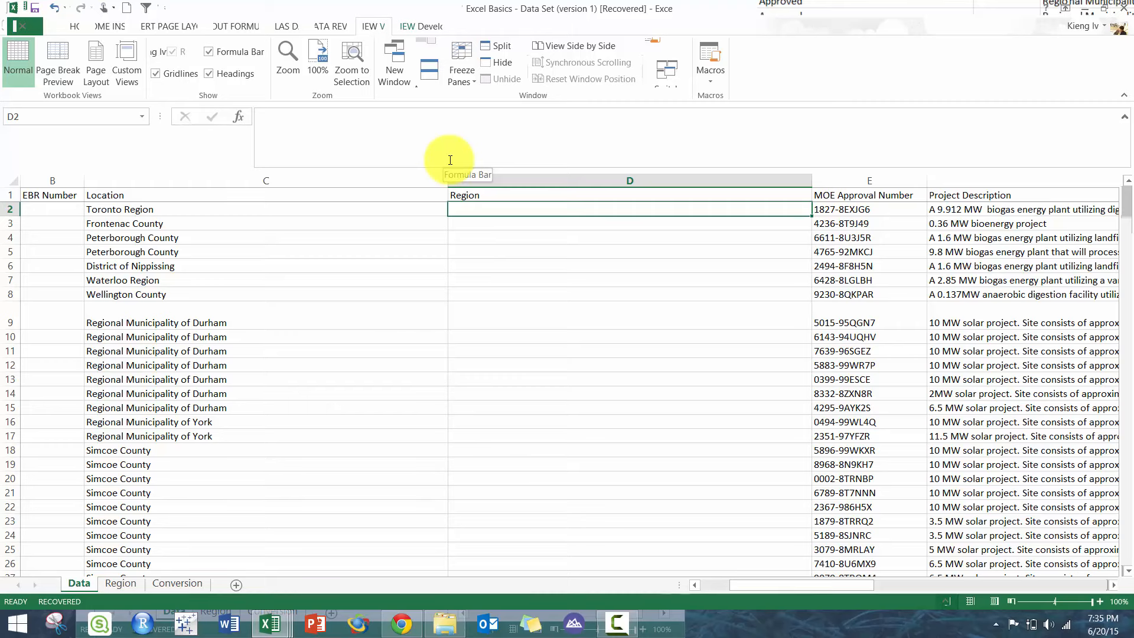
Step: Insert a blank column between Region and MOE Approval Number
click(866, 181)
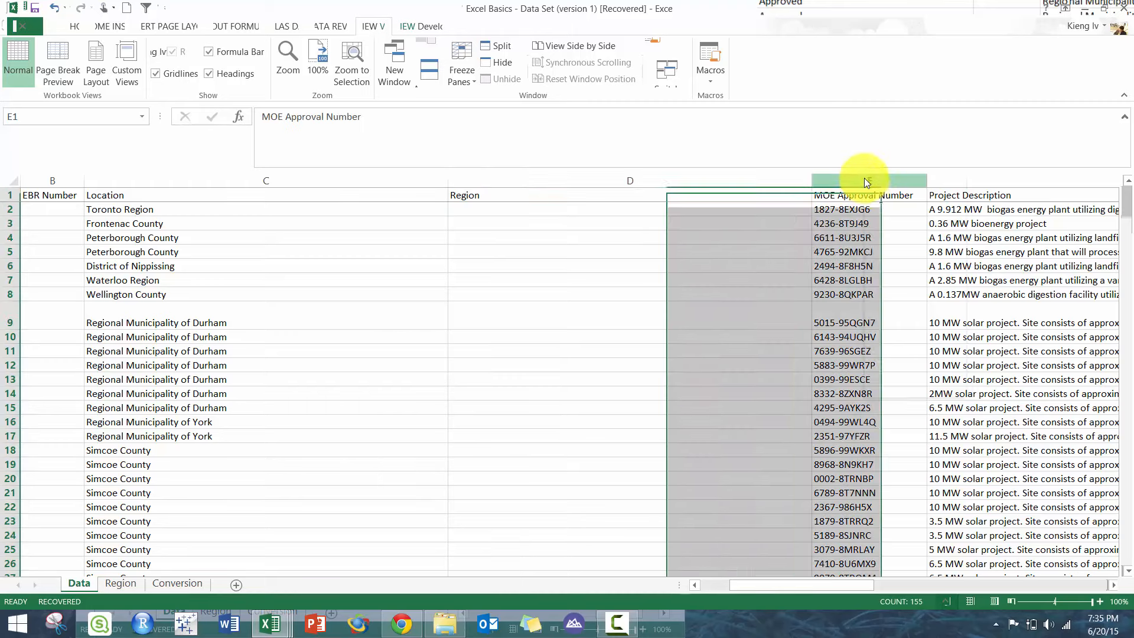
right_click(863, 178)
click(909, 284)
click(849, 211)
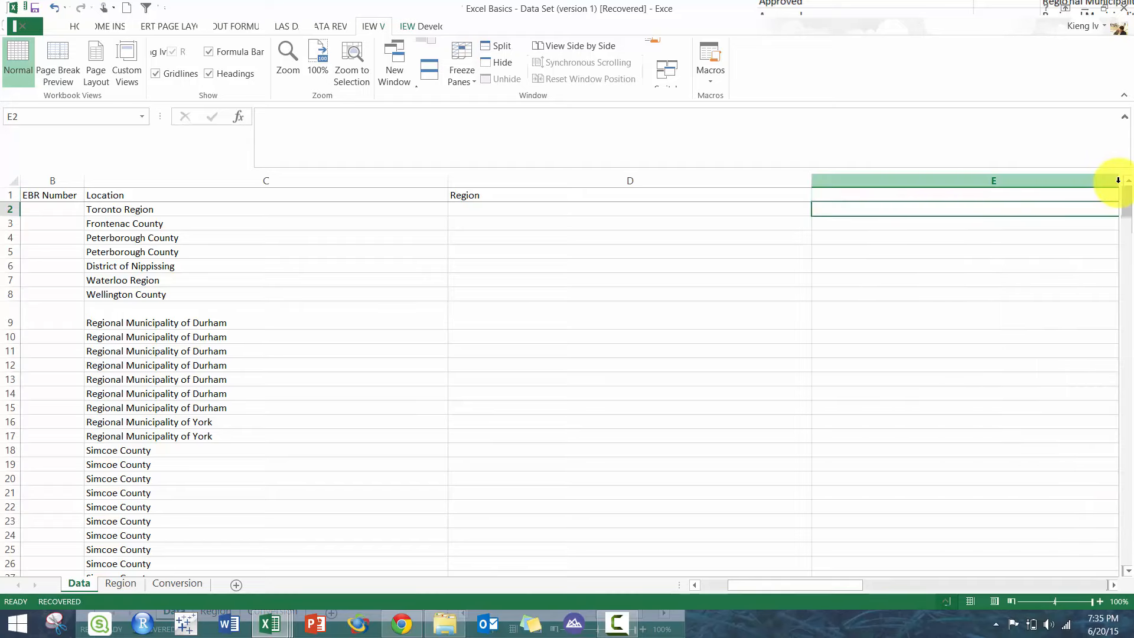
Step: Narrow the new blank column E and the Region column D
click(1113, 585)
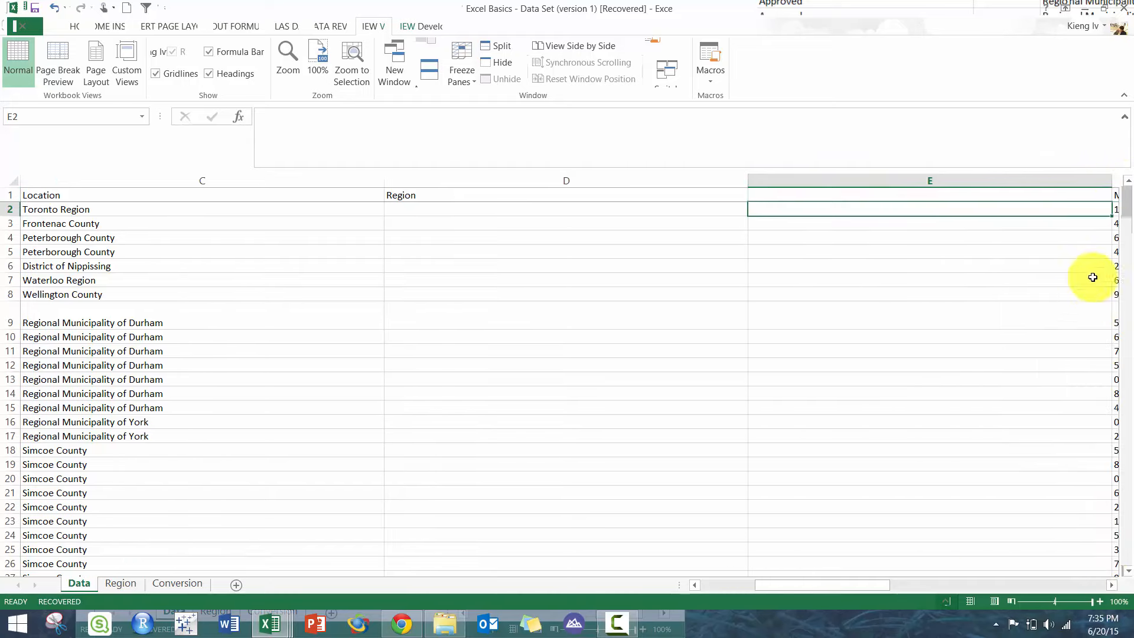
drag(831, 208, 863, 195)
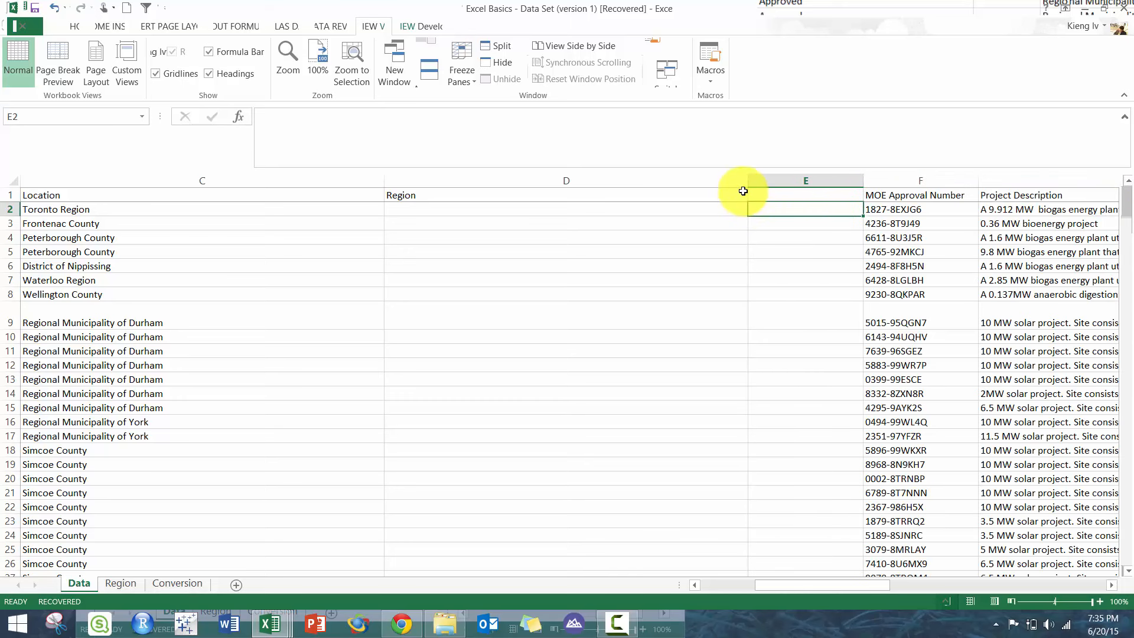
drag(746, 183, 512, 183)
click(427, 219)
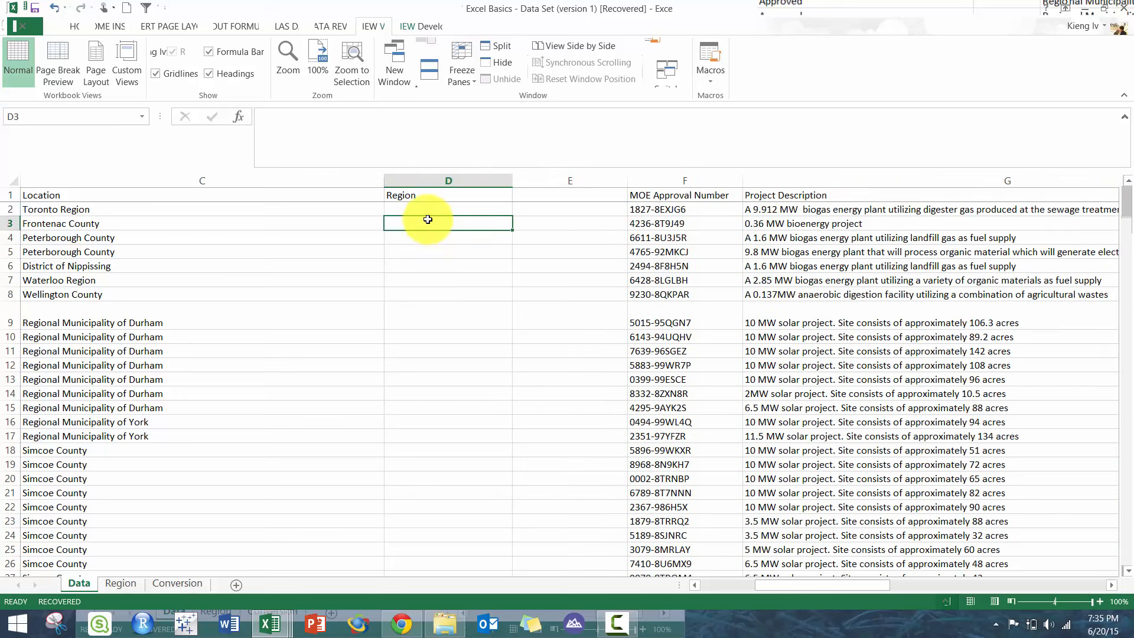
Step: Start a MATCH formula in D2 of the Region column, using the location in C2 as the lookup value
key(Home)
key(Right)
key(Right)
key(Right)
key(Right)
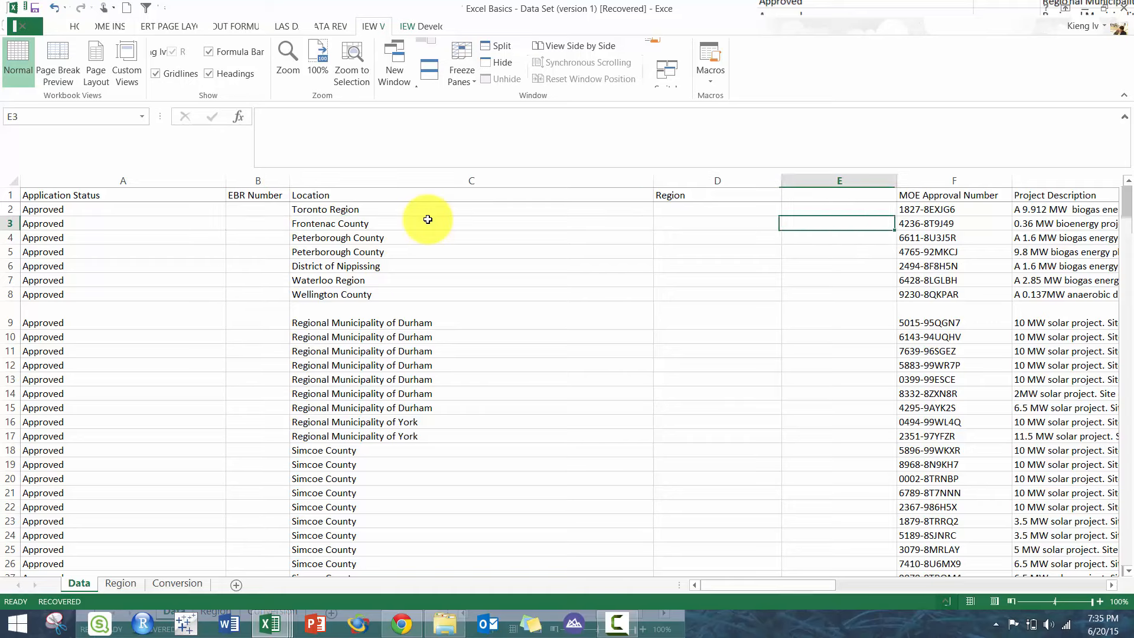
key(Up)
key(Left)
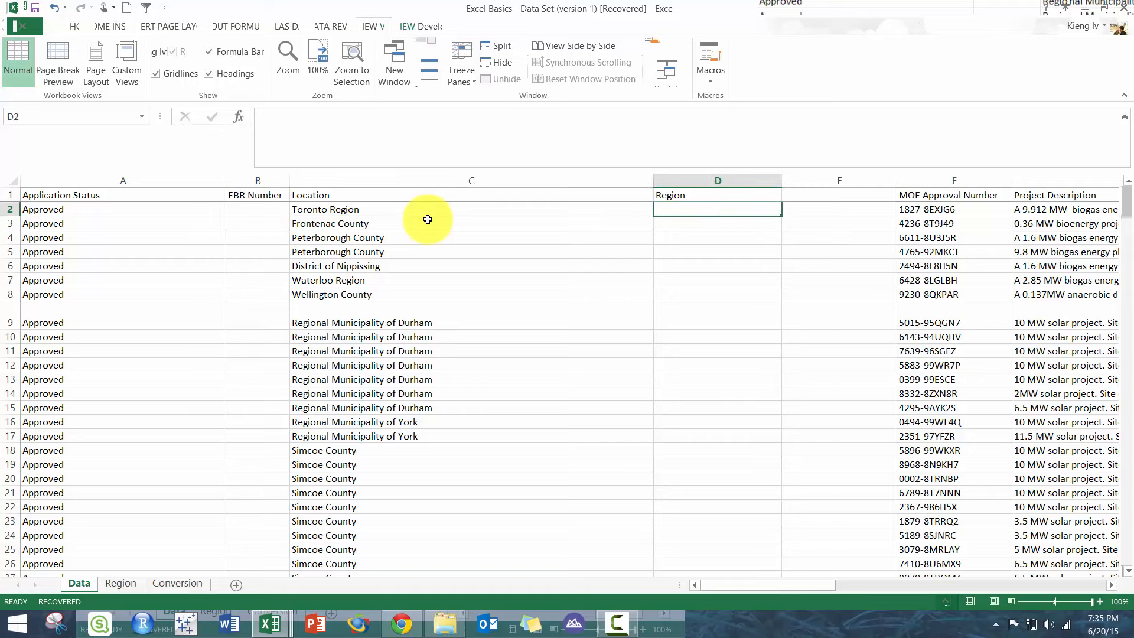
text(matc)
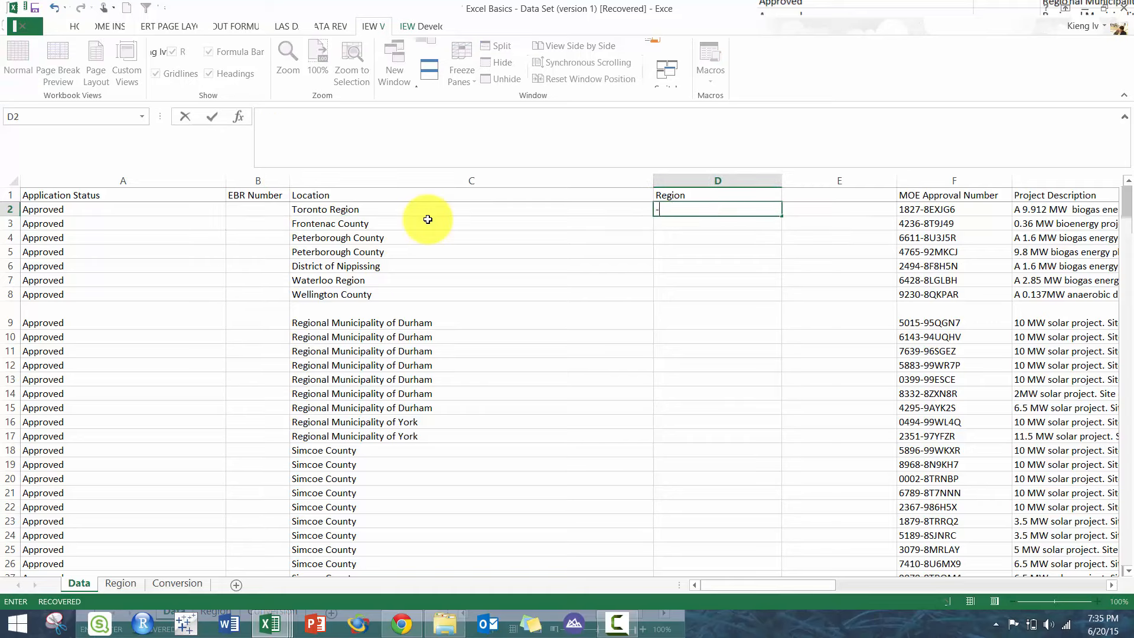
text(=mat)
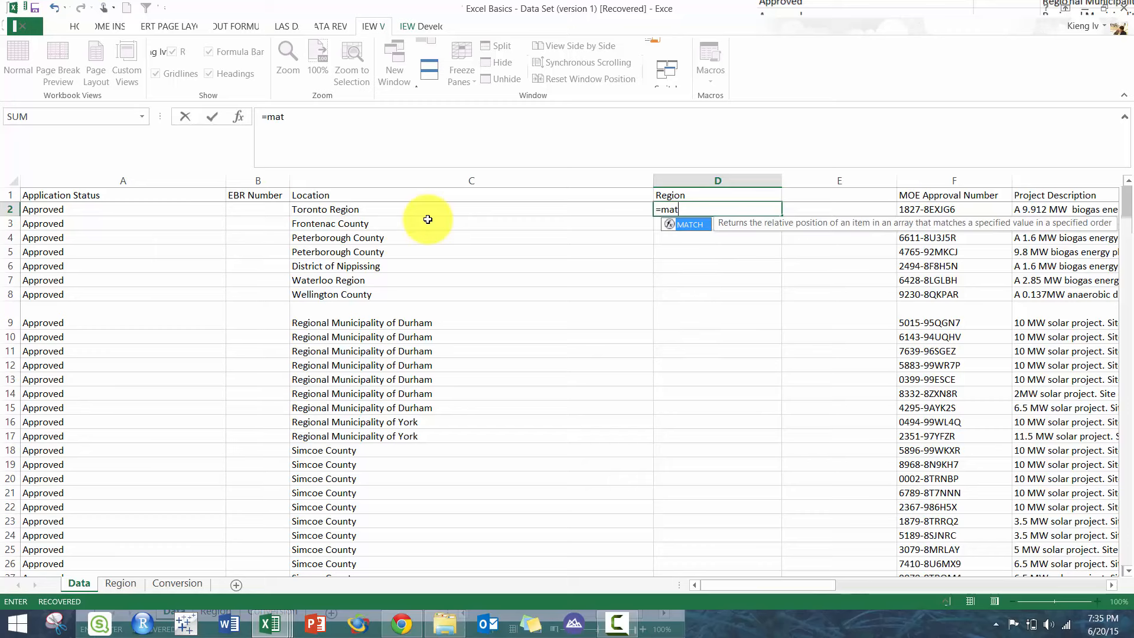
text(ch()
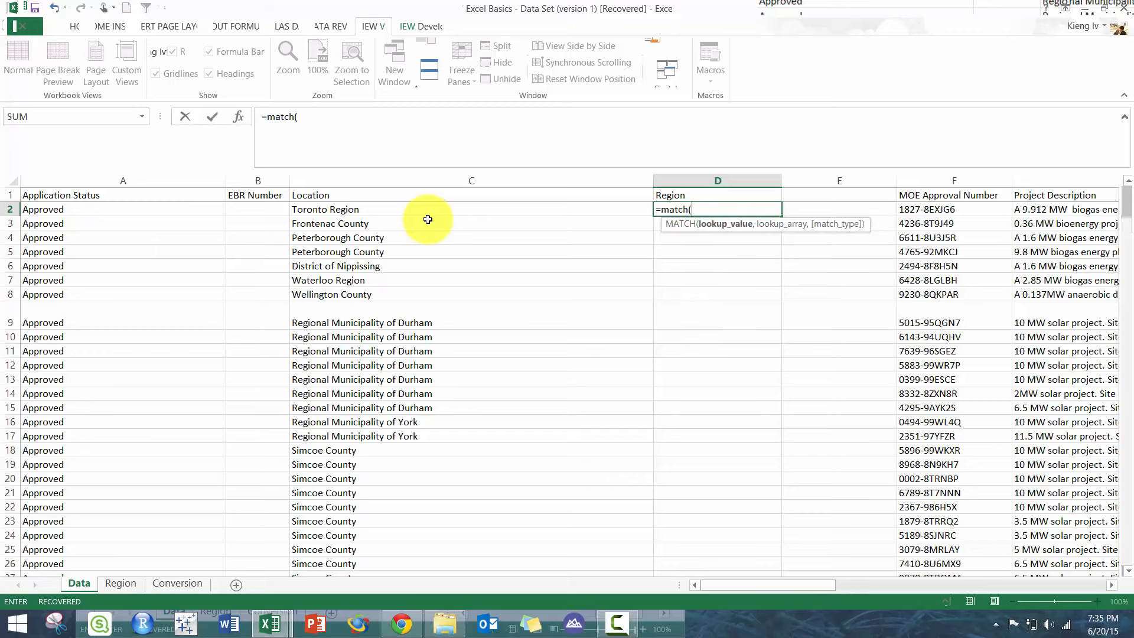
key(Left)
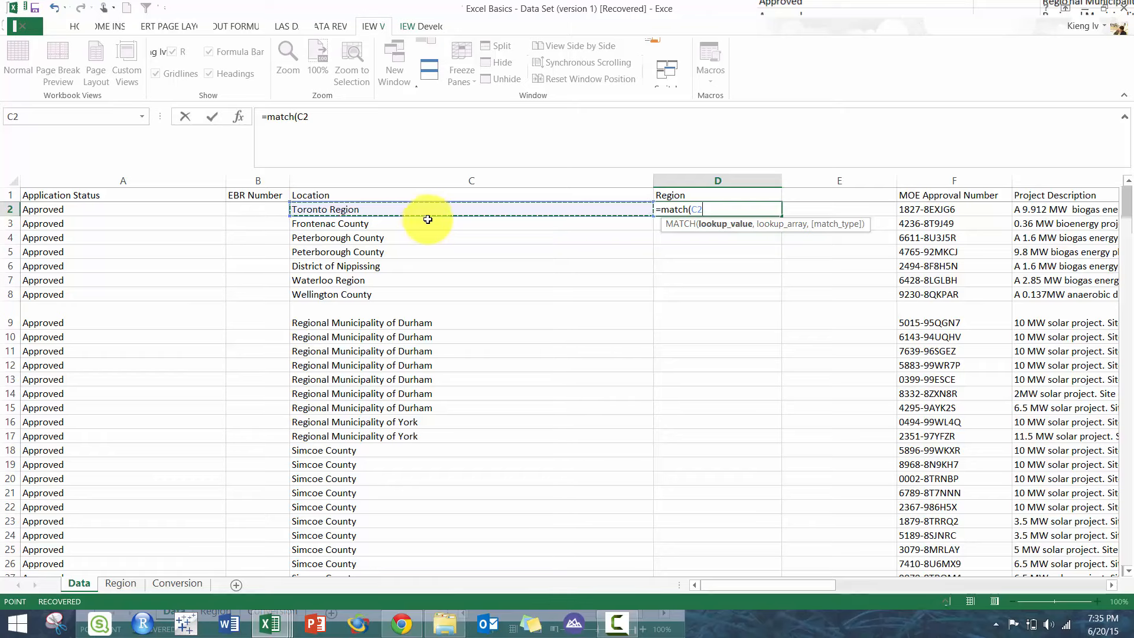
text(,)
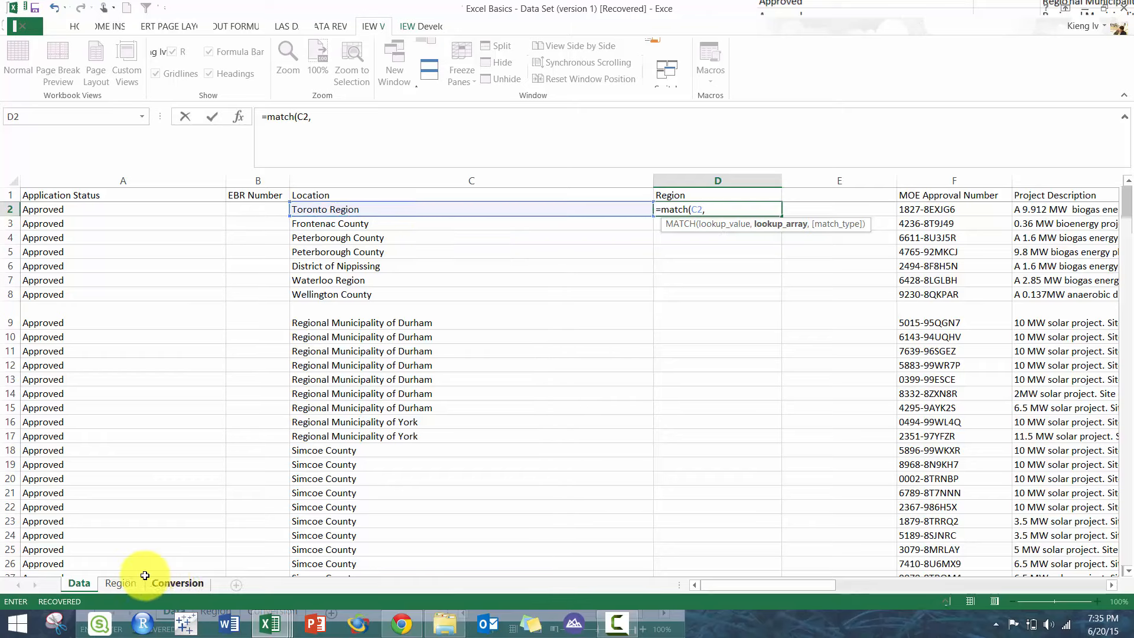
Step: Complete the D2 MATCH formula with column A of the Region sheet as lookup array and match type 0 for exact match
click(121, 584)
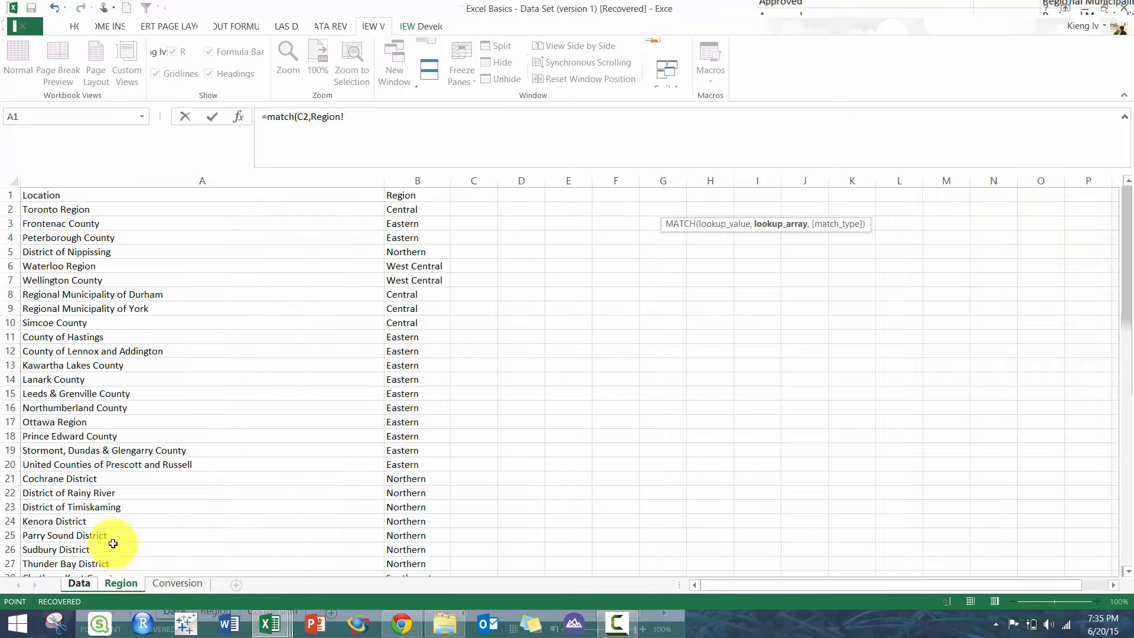
click(249, 174)
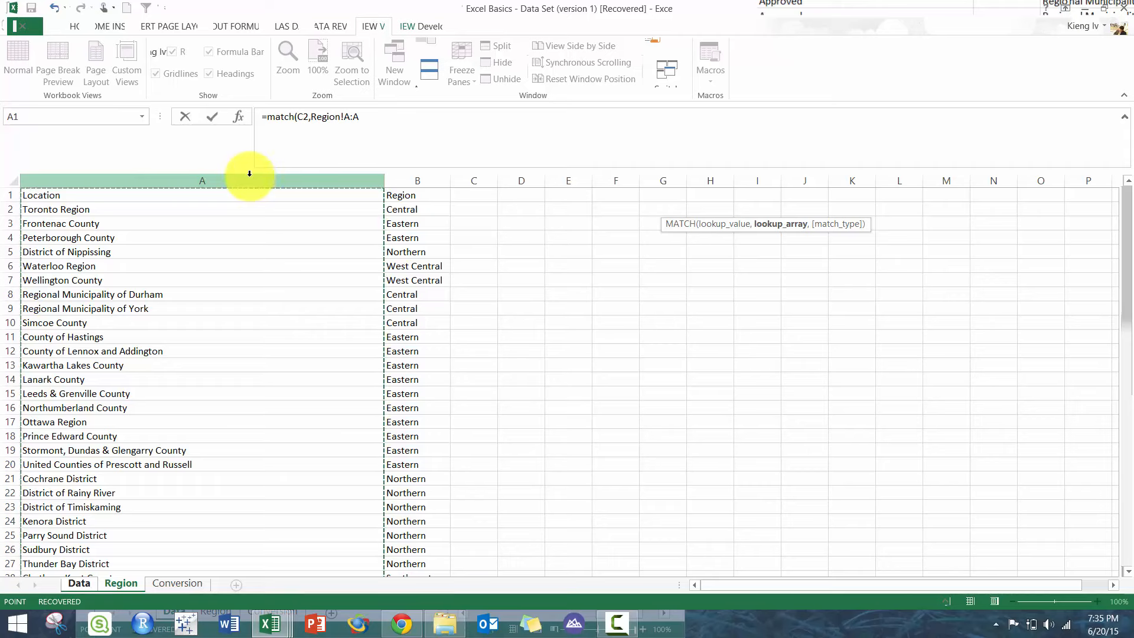
text(,)
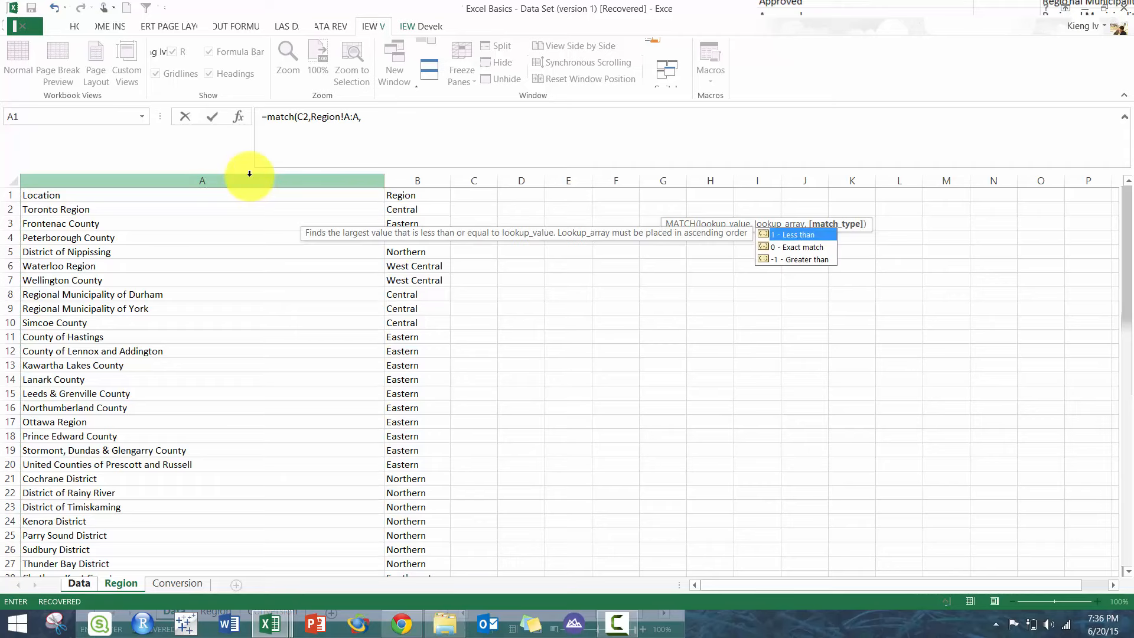
text(0)
key(Return)
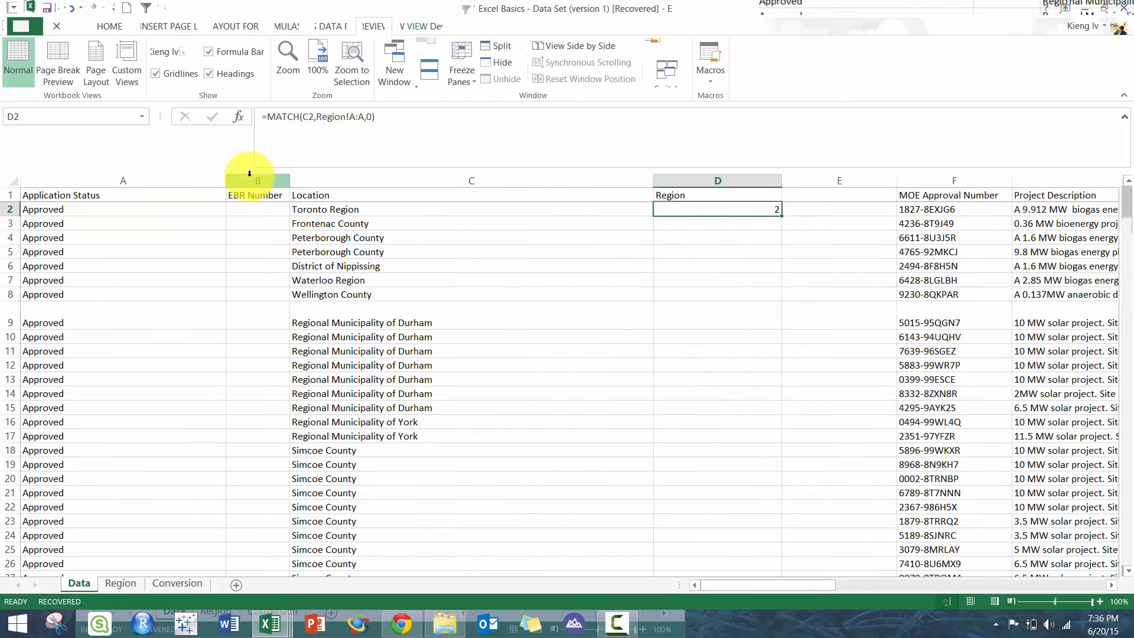
Step: Copy the MATCH formula from D2 down the Region column to row 185 and return to D2
key(ctrl+c)
key(Left)
key(ctrl+Down)
key(ctrl+Right)
key(Left)
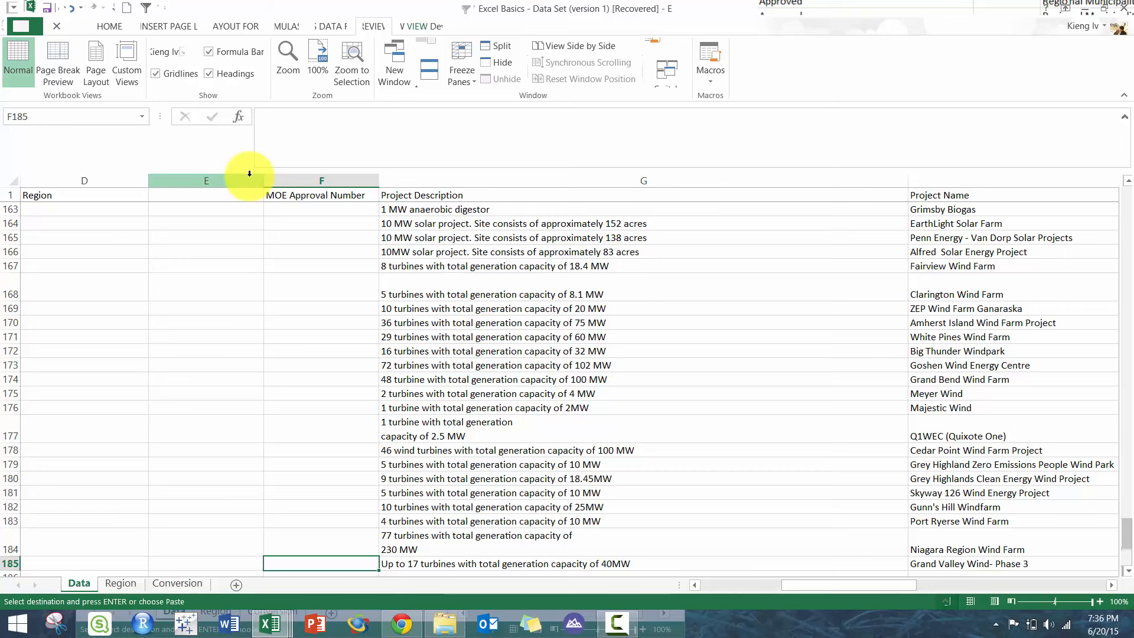
key(Left)
key(Left)
key(Left)
key(Left)
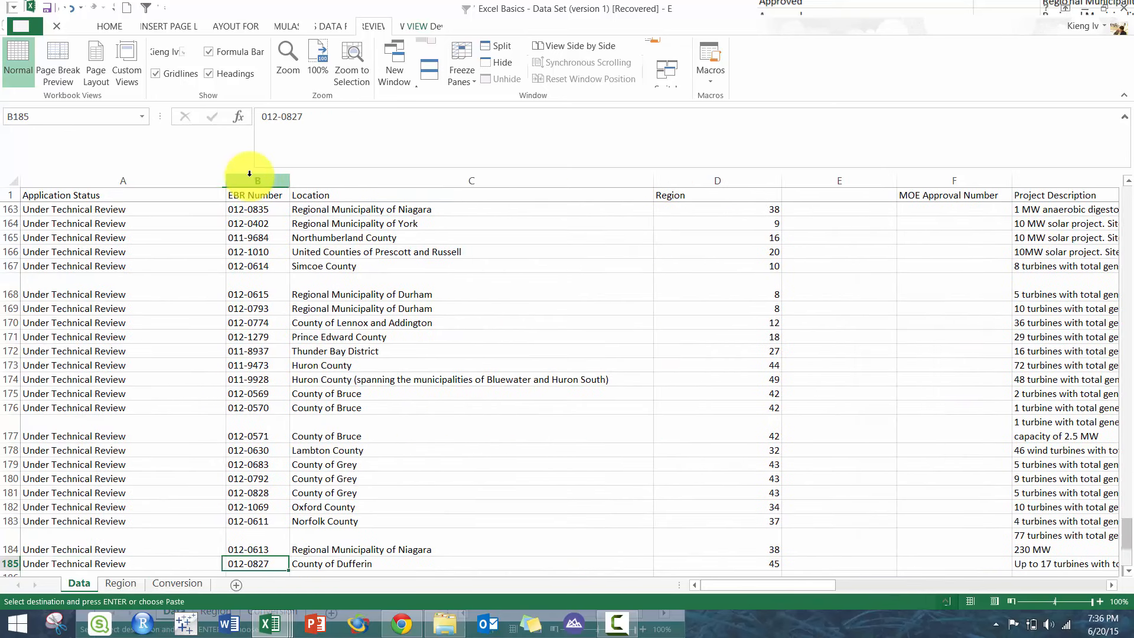
key(Right)
key(Right)
key(ctrl+Up)
key(Down)
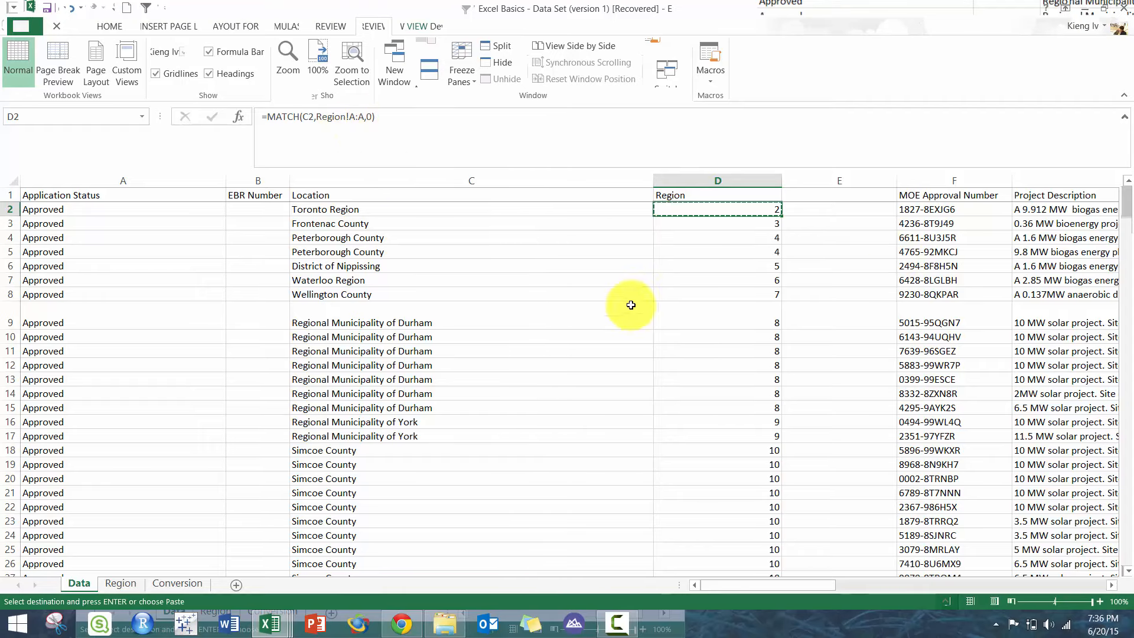
Step: Compare the MATCH result for Frontenac County in row 38 with that location's row position on the Region sheet
click(727, 450)
scroll(733, 473, down, 10)
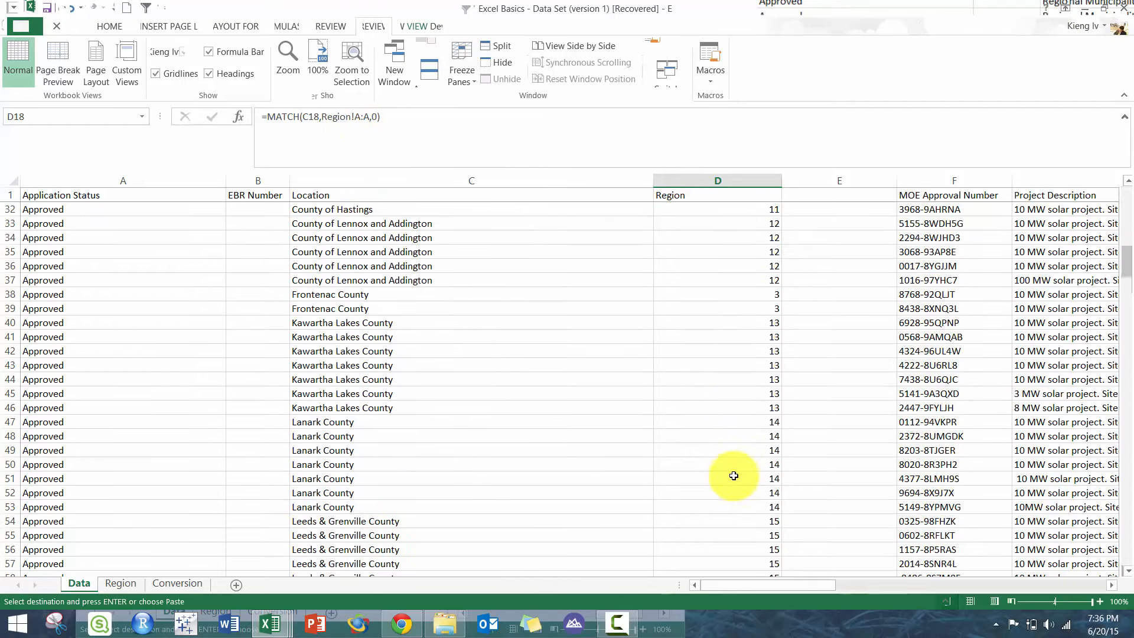
drag(737, 291, 443, 299)
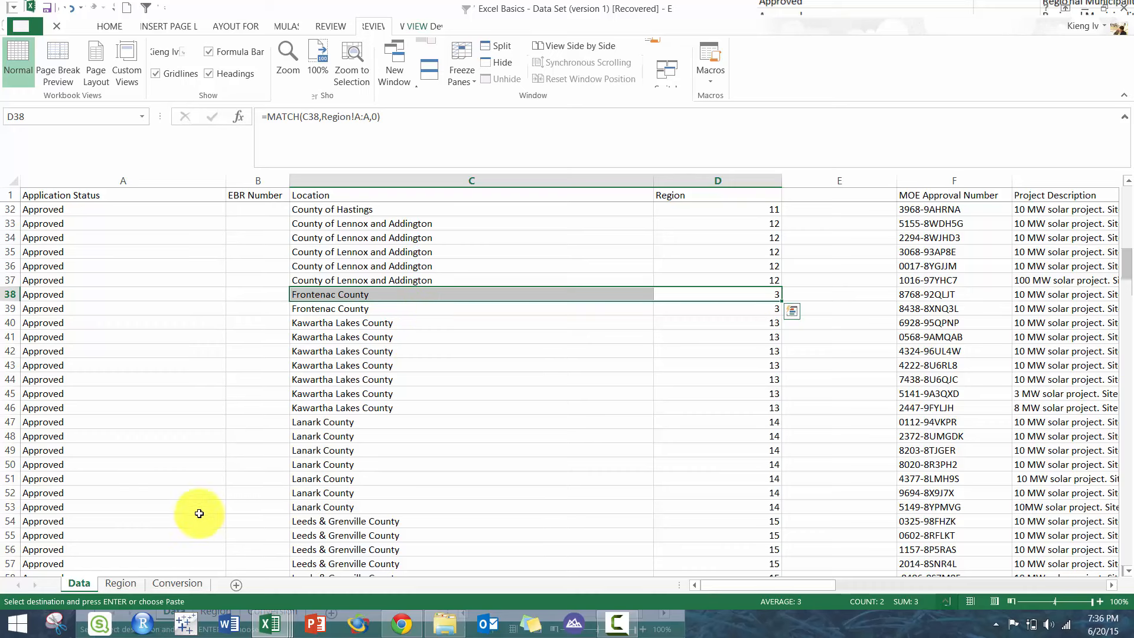
click(122, 584)
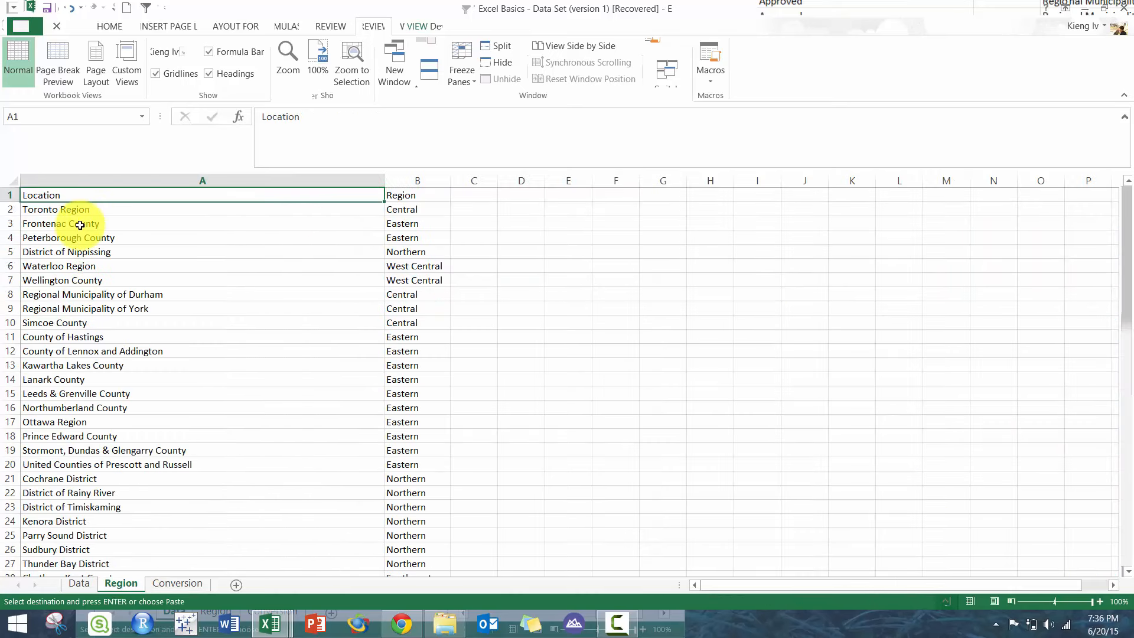
click(83, 223)
click(148, 195)
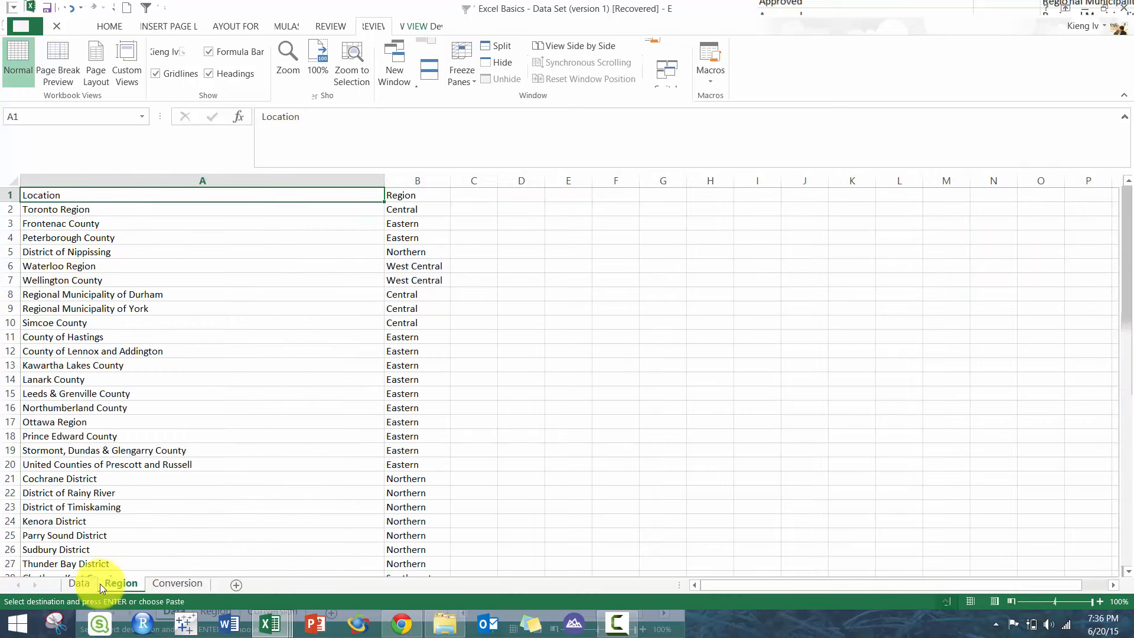
click(80, 584)
click(713, 264)
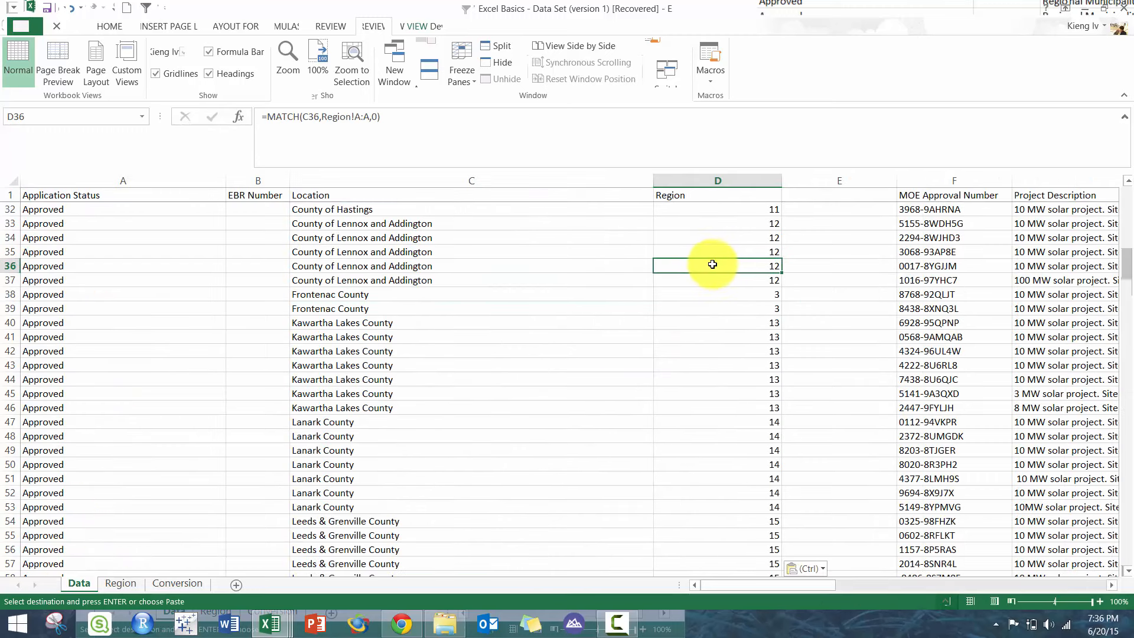
Step: Clear all MATCH formulas from the Region column from D2 to the last data row, keeping the header
key(ctrl+Up)
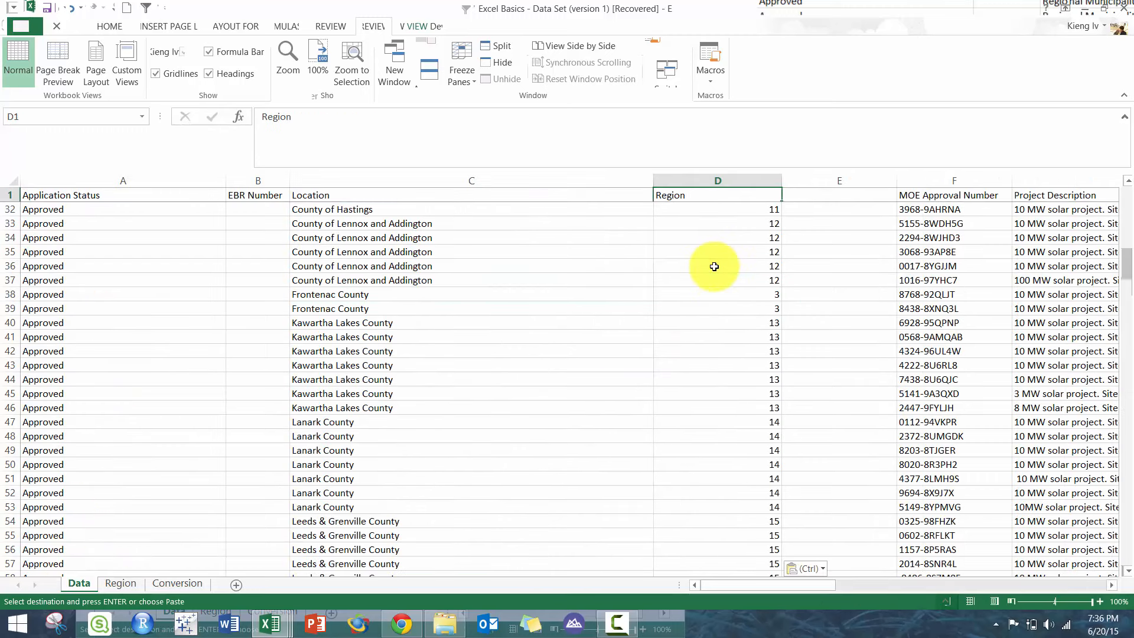
key(Down)
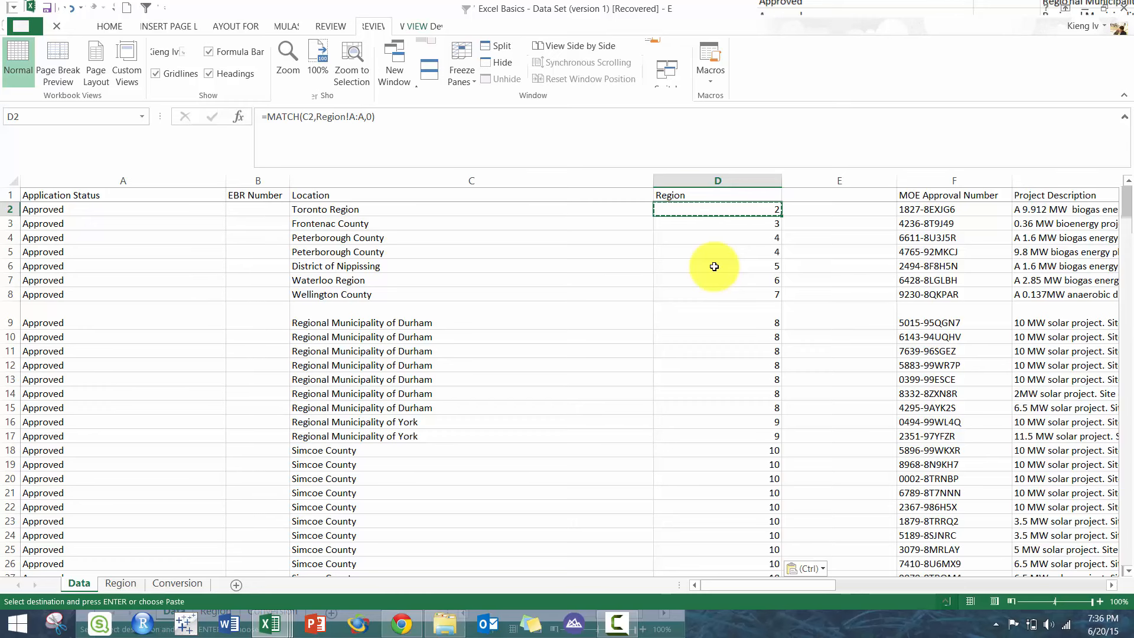
key(ctrl+shift+Down)
key(Escape)
key(Delete)
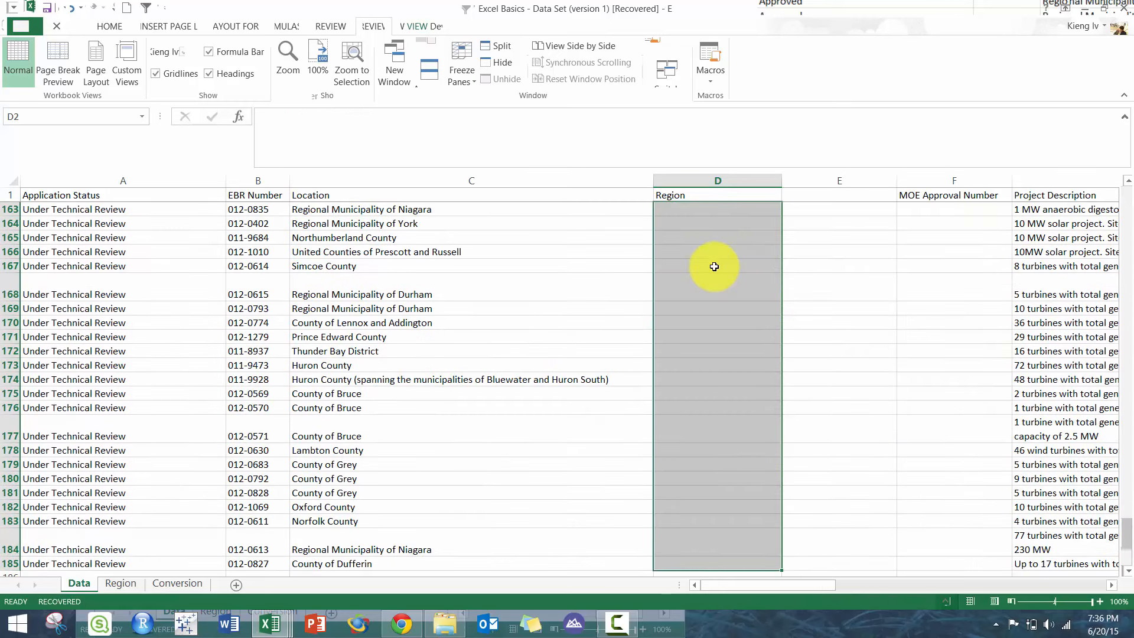
key(ctrl+Up)
key(Down)
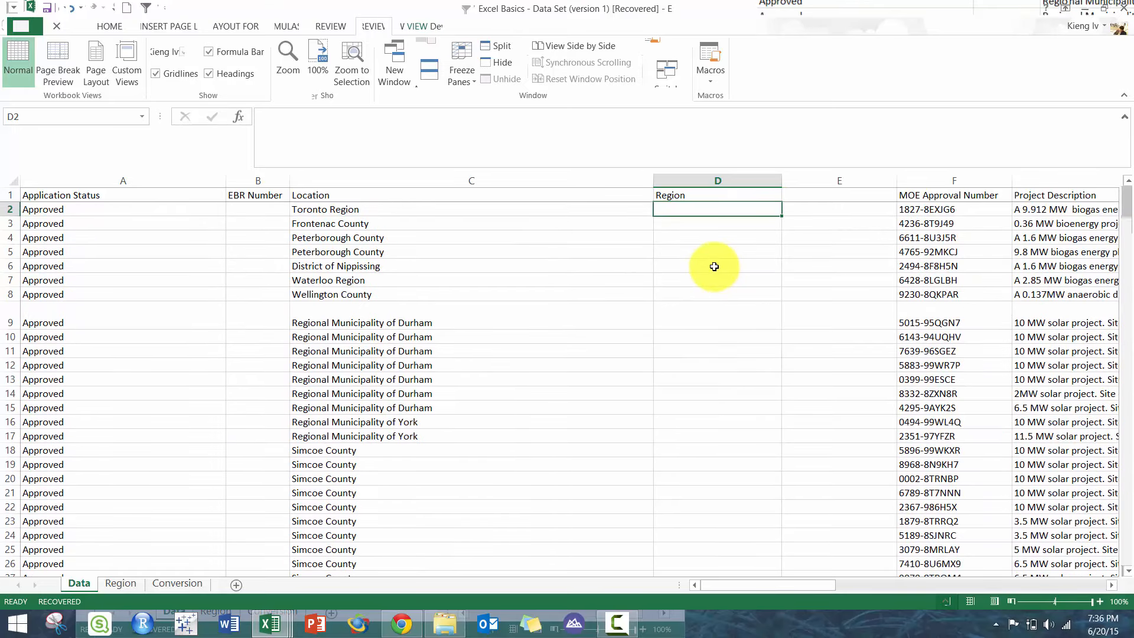
Step: Enter =INDEX(F:G,5,2) in D2 to return the value from row 5, second column of columns F and G
text(=index()
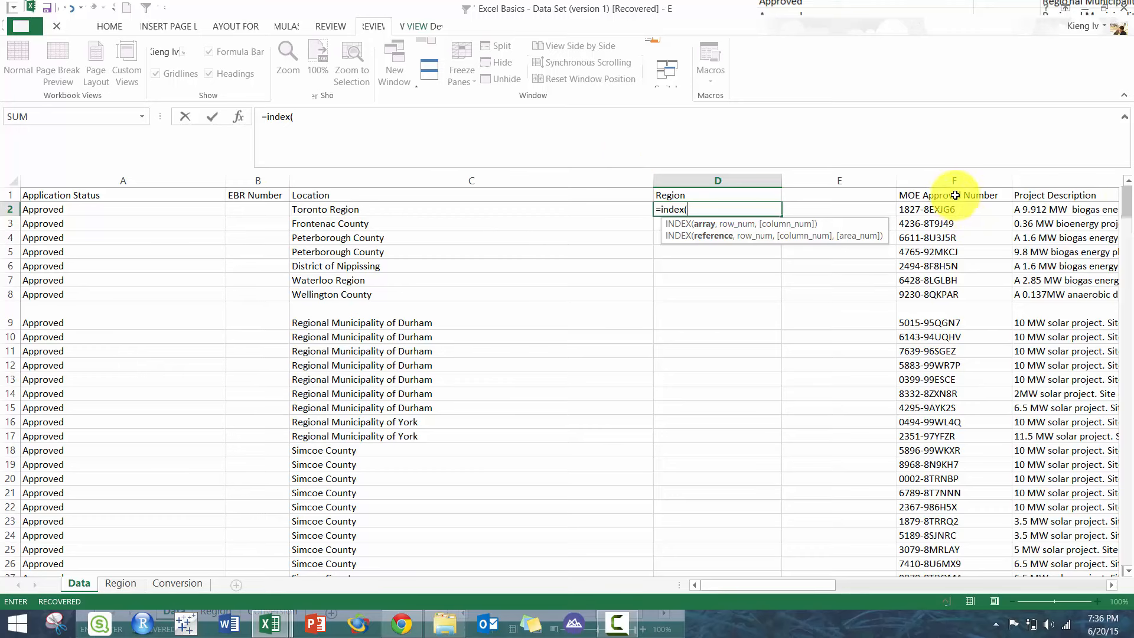
click(960, 180)
drag(968, 177, 332, 207)
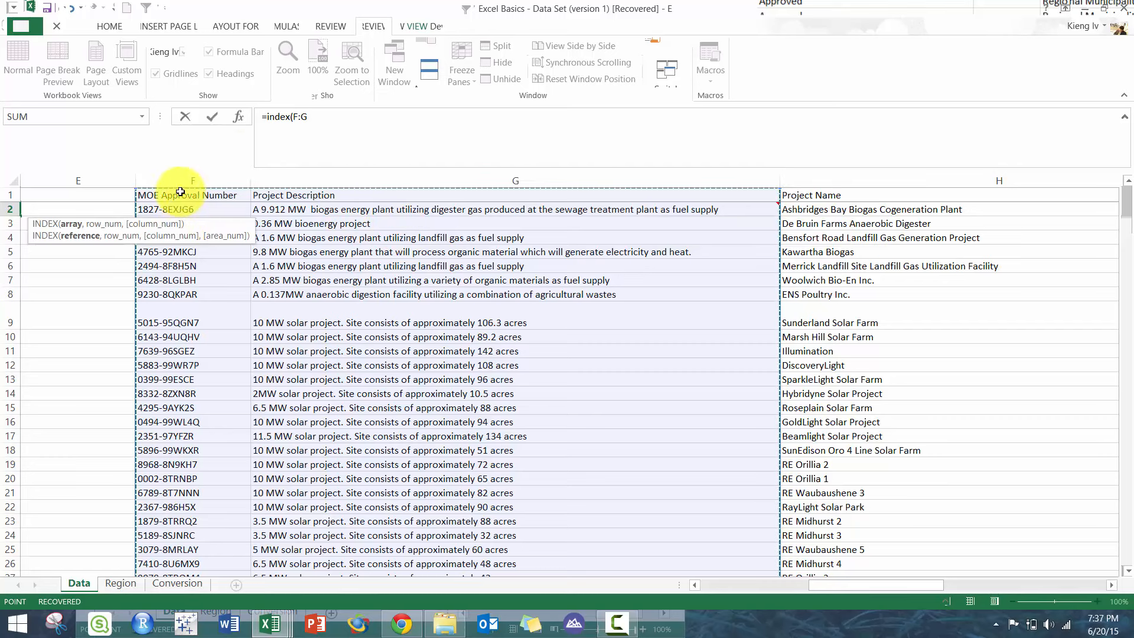
click(319, 113)
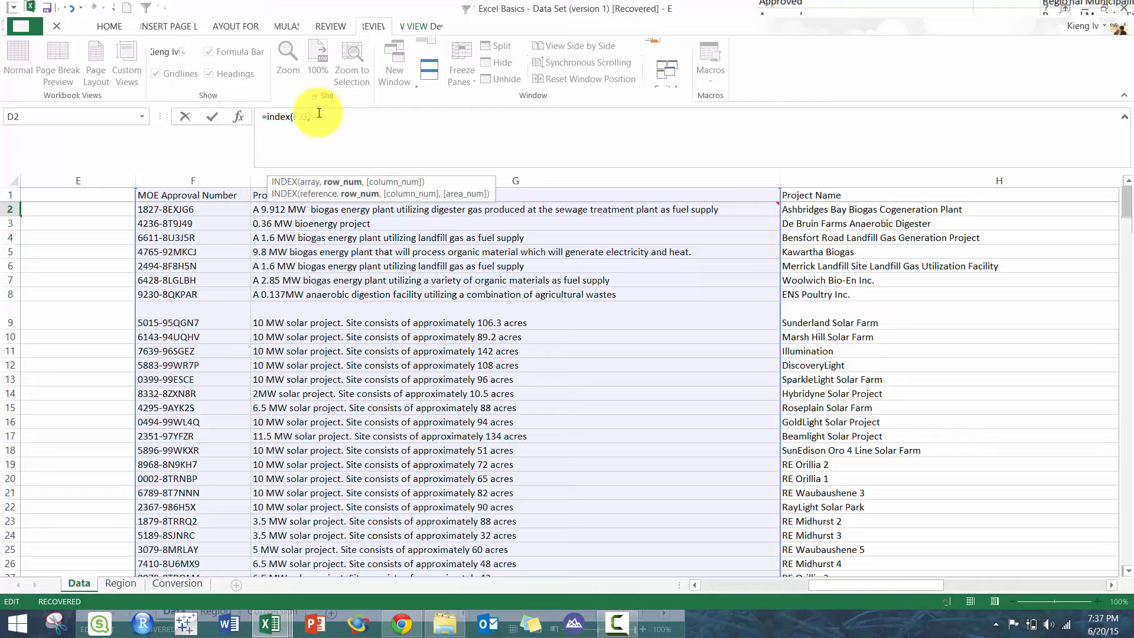
text(5,2)
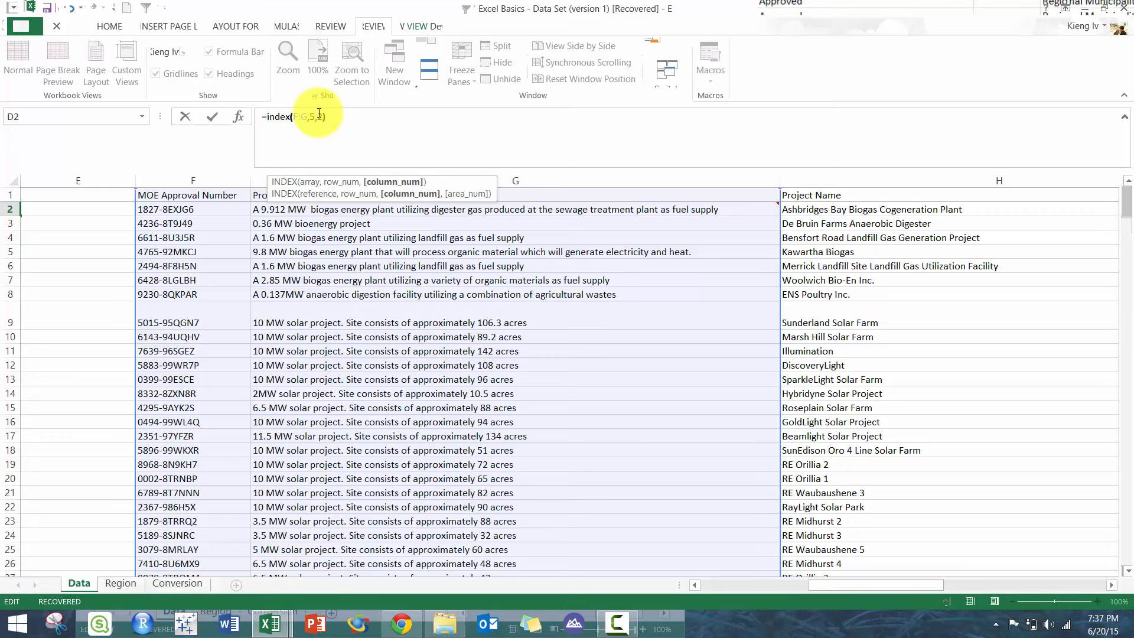
key(Return)
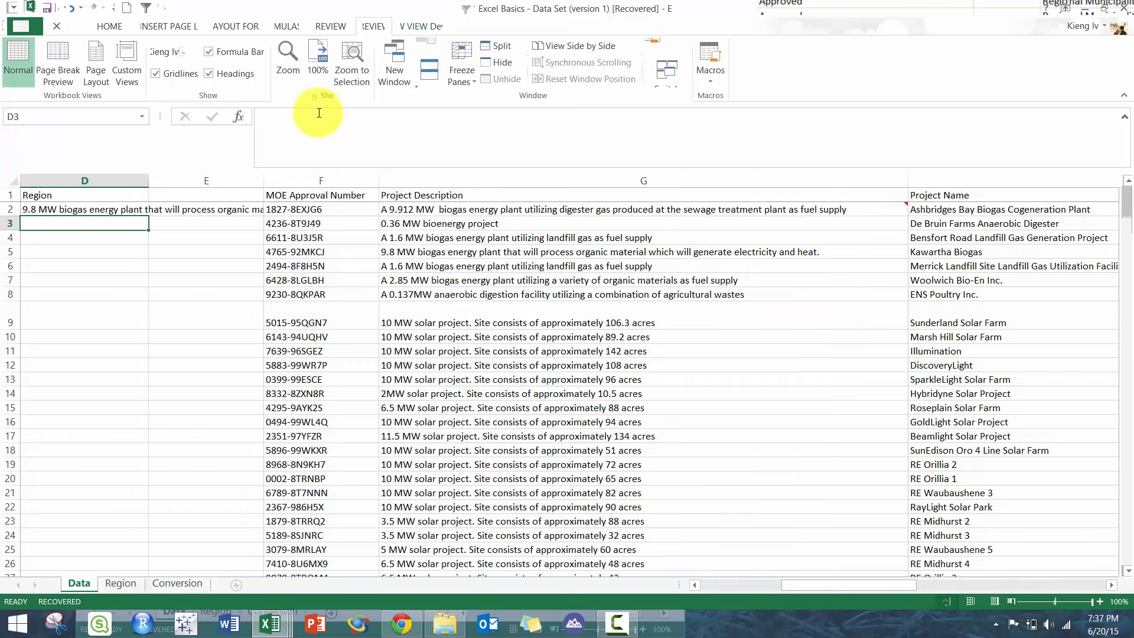
Step: Trace down column F to row 5 and across to column G to examine which cell the INDEX formula returns
key(Left)
key(Up)
key(Right)
key(Right)
key(Right)
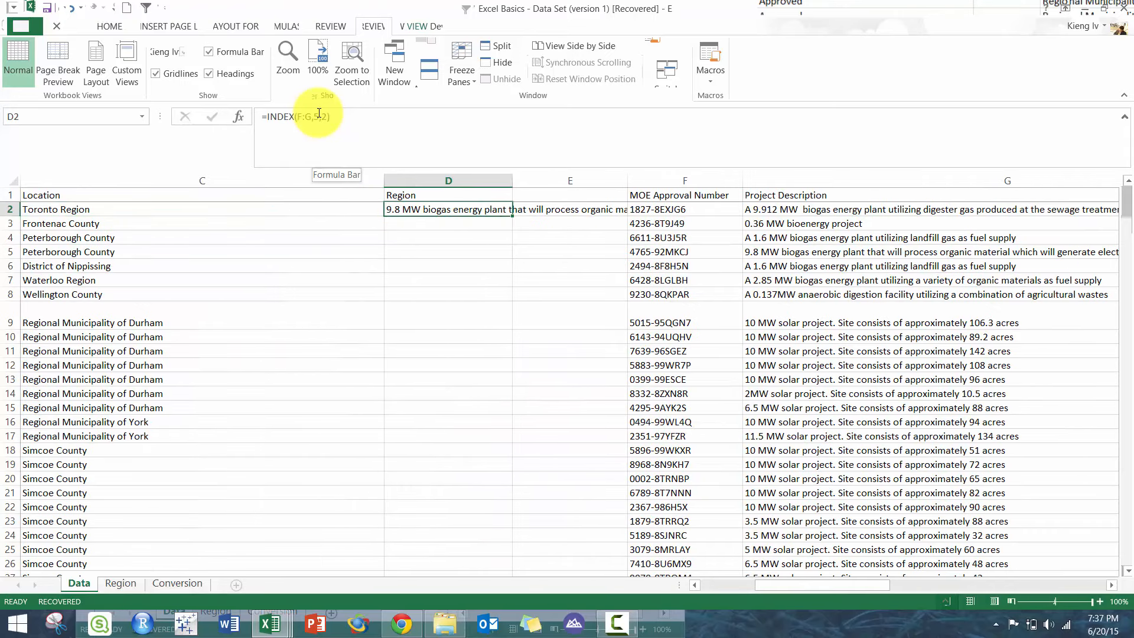
key(Down)
key(Down)
key(Up)
key(Up)
key(Up)
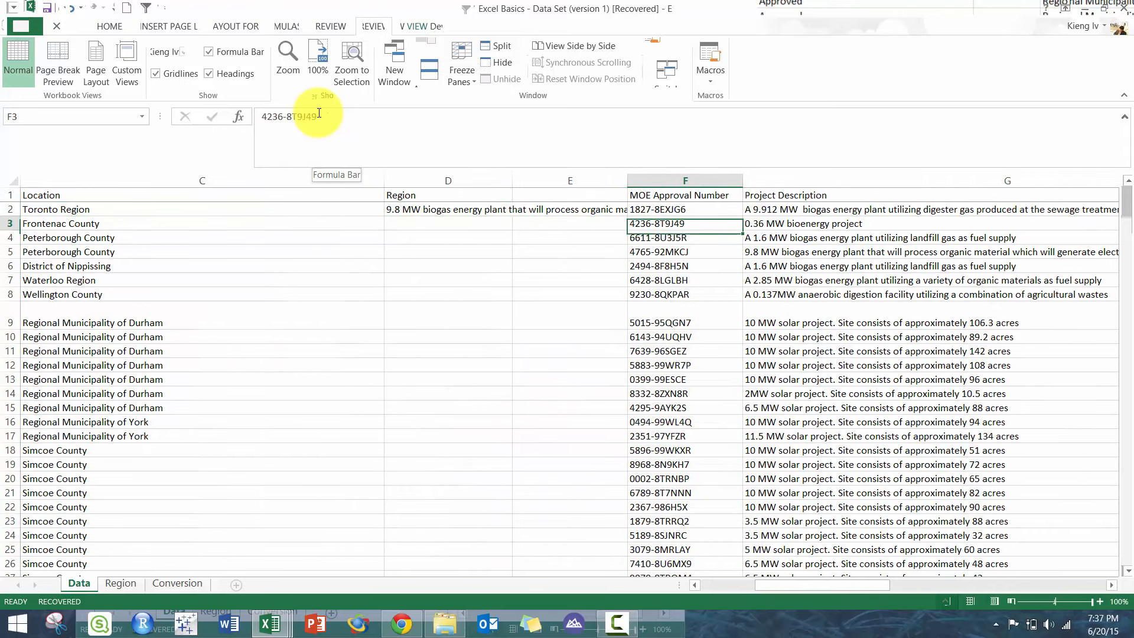
key(Down)
key(Down)
key(Down)
key(Down)
key(Down)
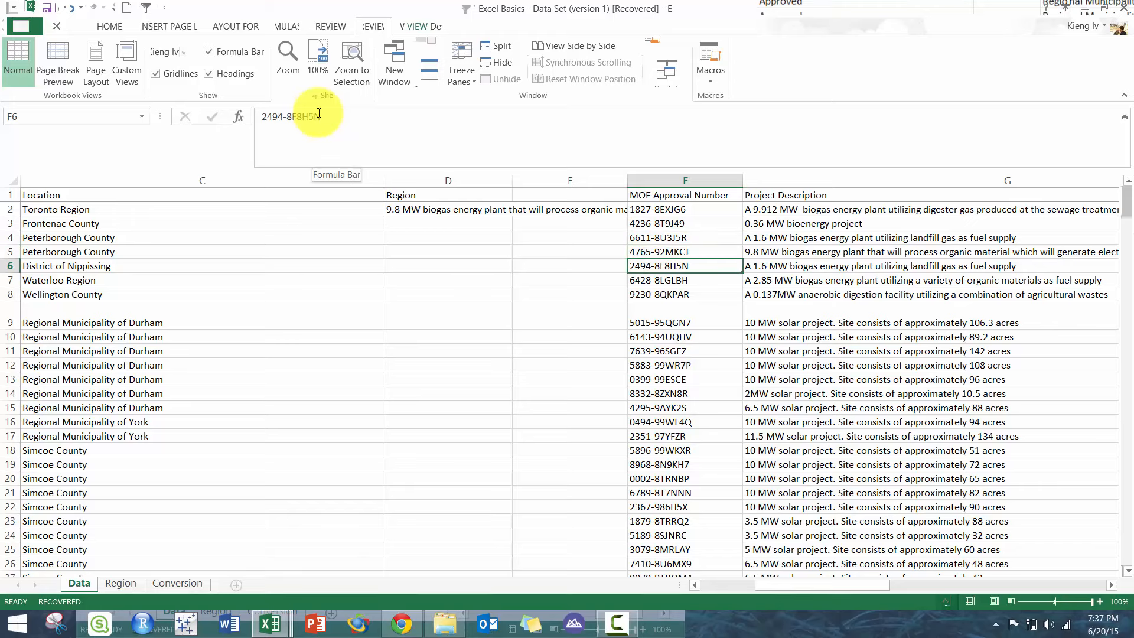
key(Down)
key(Up)
key(Up)
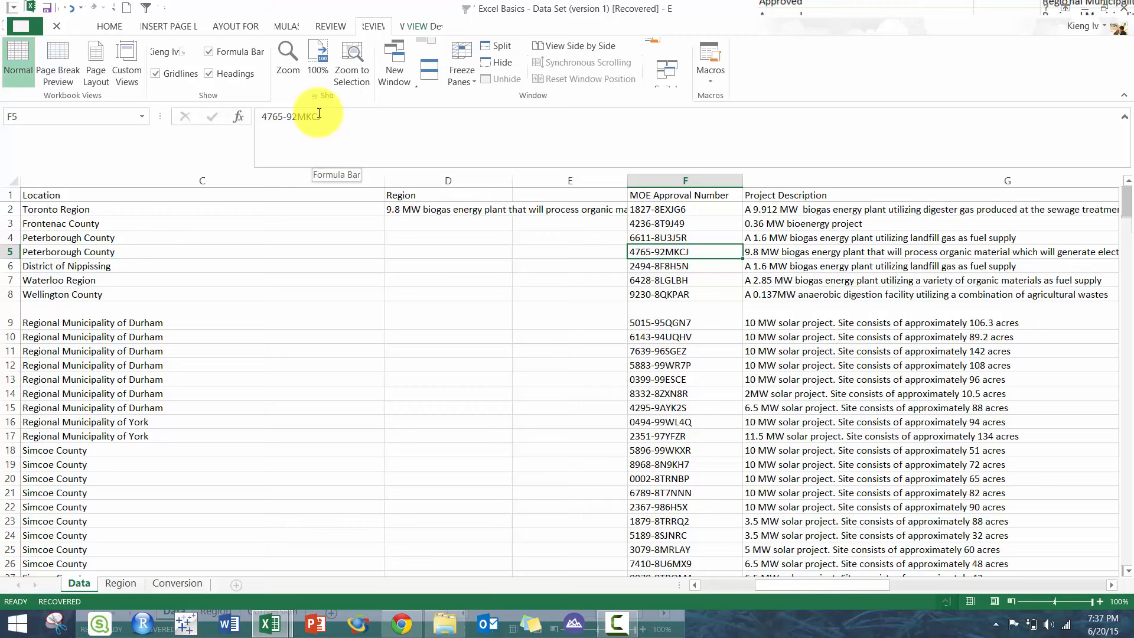
key(Right)
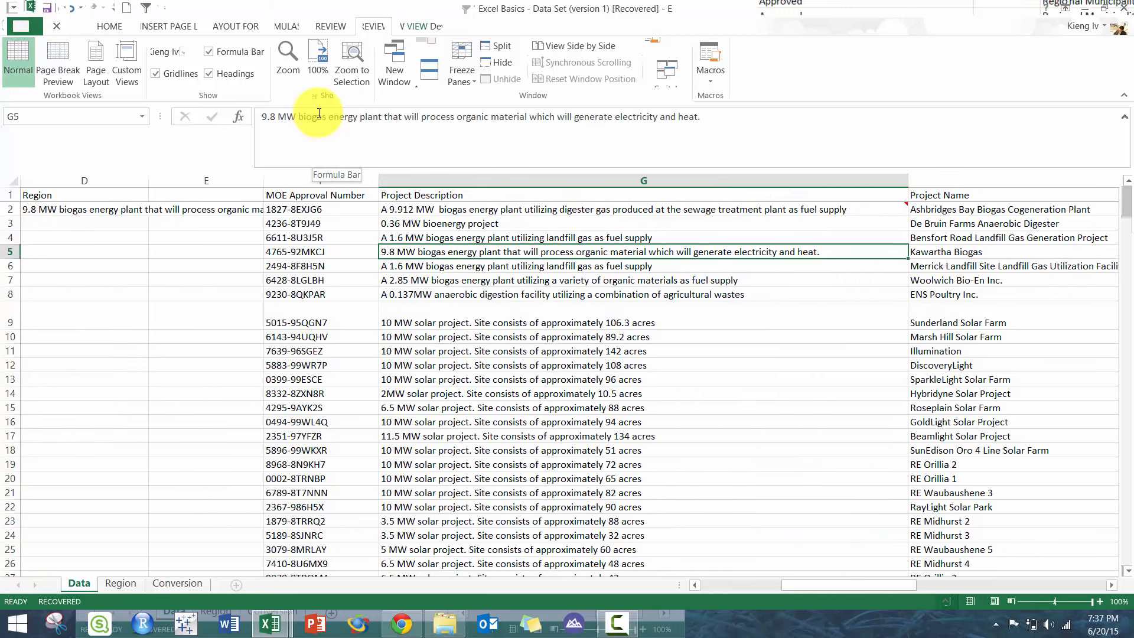
Step: Return from G5 to D2 to review the INDEX formula there
key(Left)
key(Left)
key(Left)
key(Left)
key(Right)
key(Right)
key(Up)
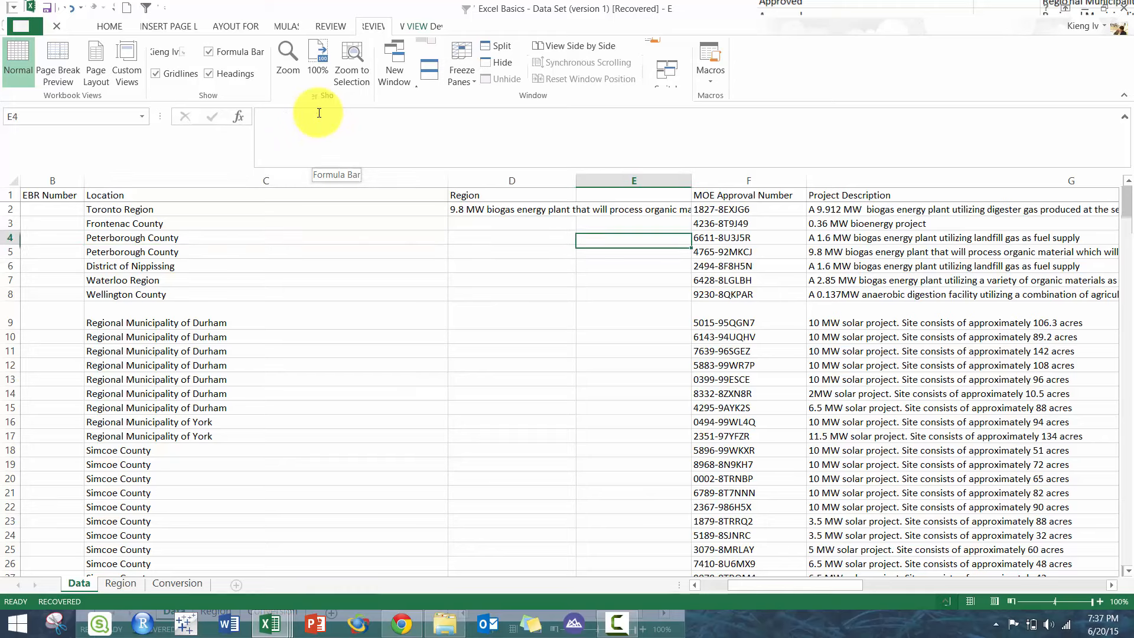
key(Up)
key(Left)
key(Up)
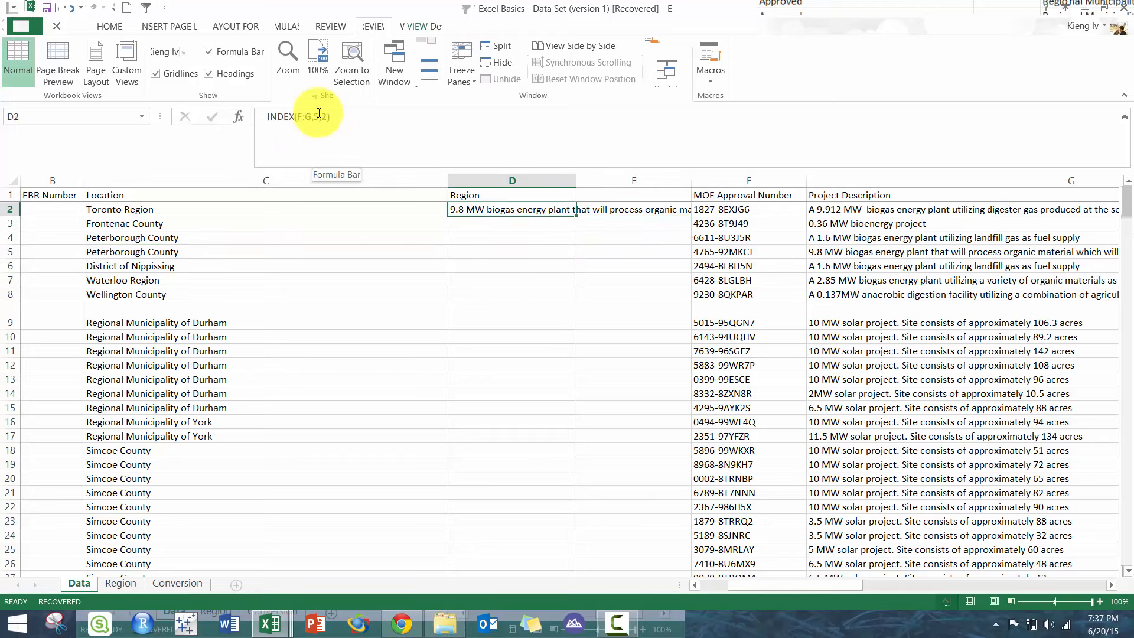
Step: Replace the formula in D2 with a new INDEX formula whose array is the absolute range Region!$B$2:$B$49
key(Delete)
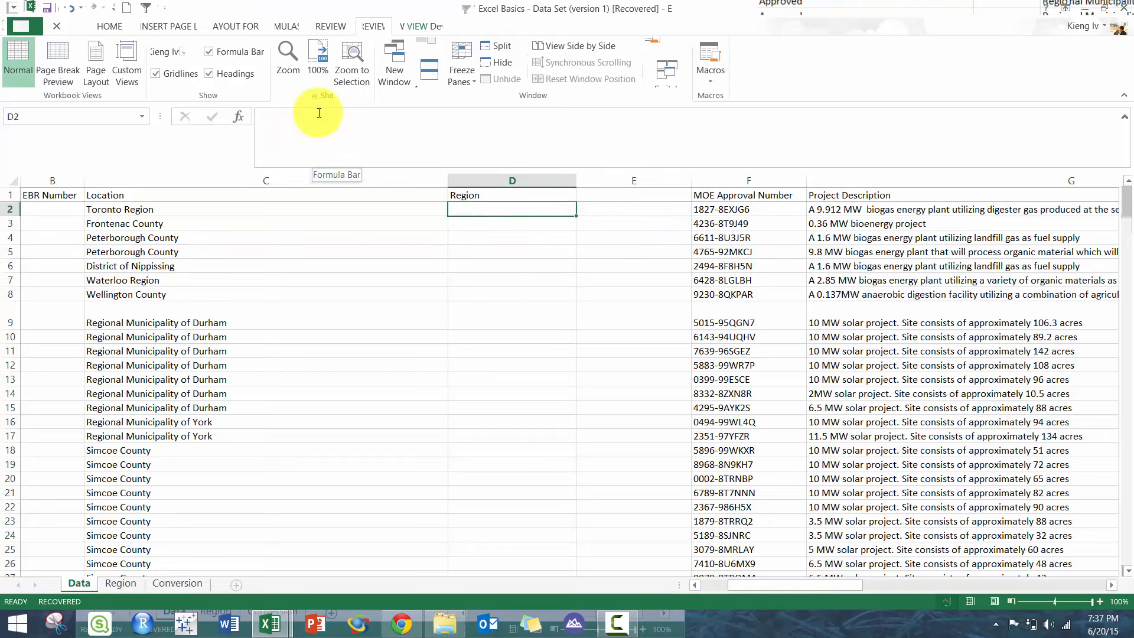
text(=)
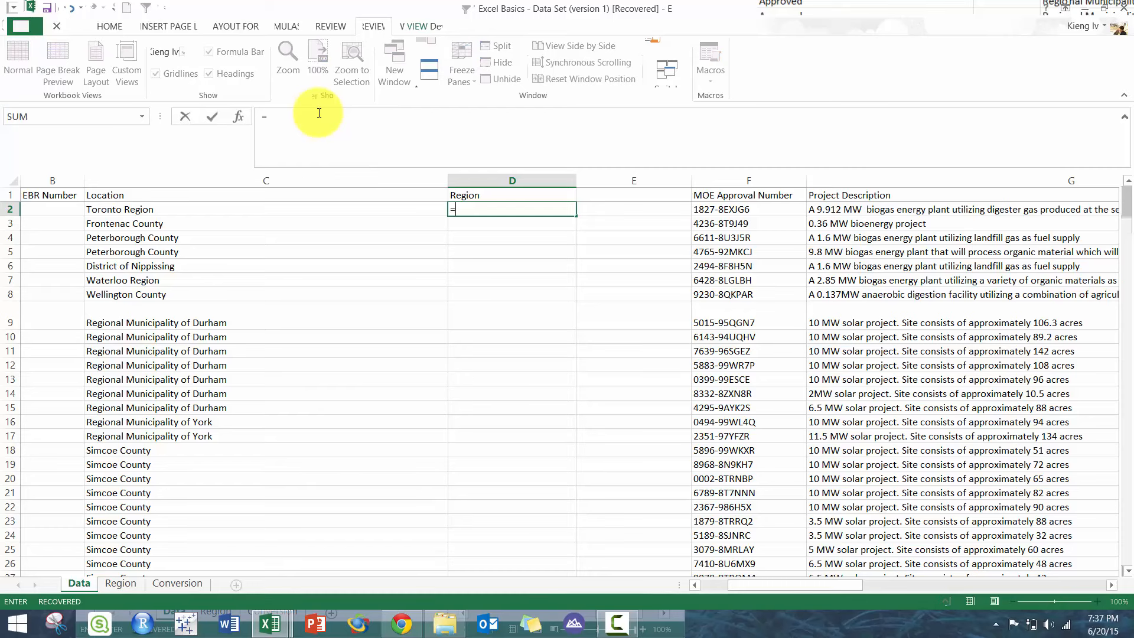
text(index)
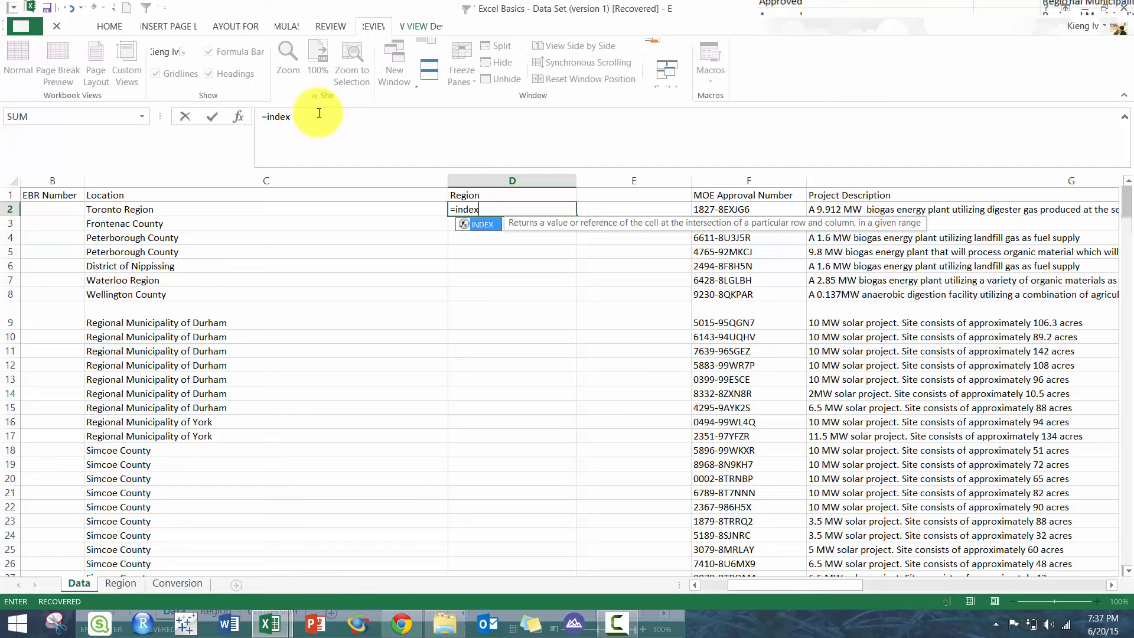
text(()
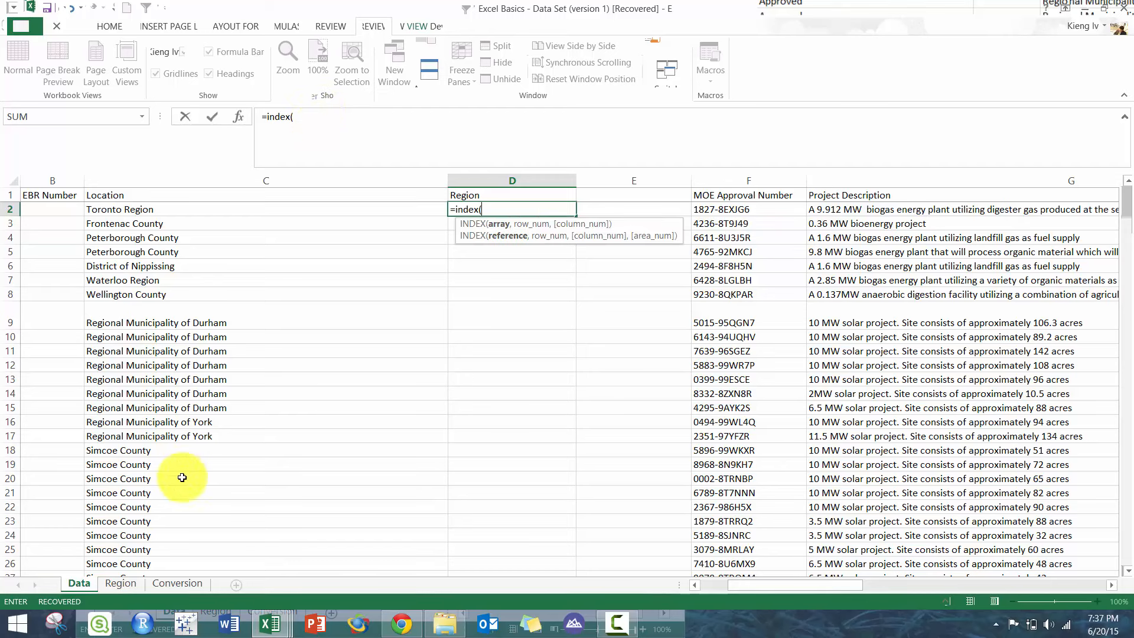
click(135, 583)
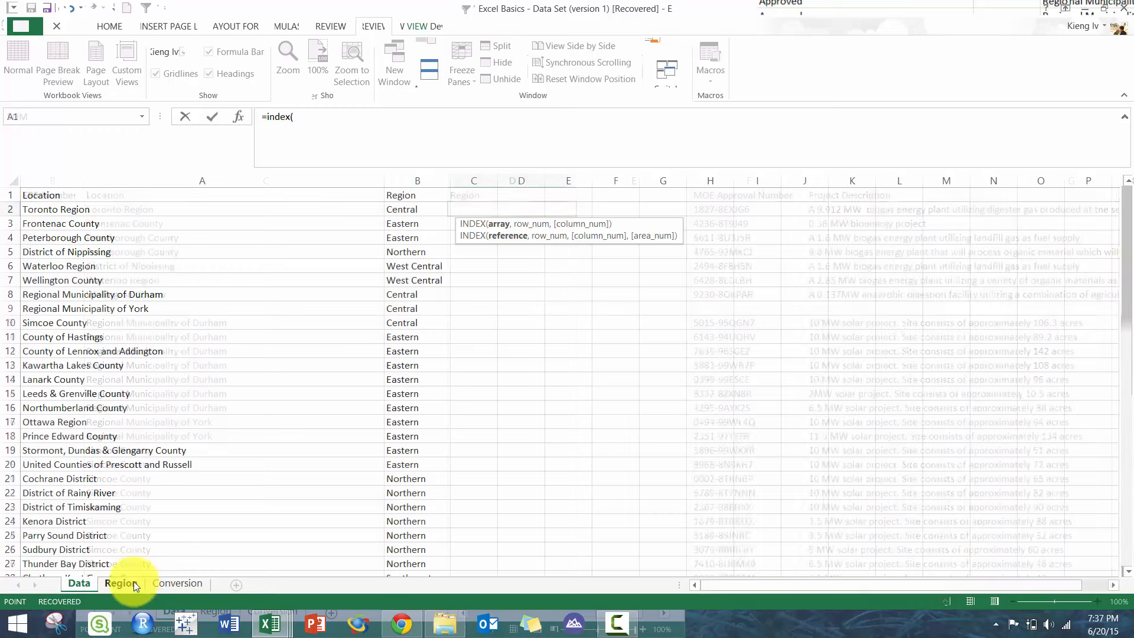
click(420, 214)
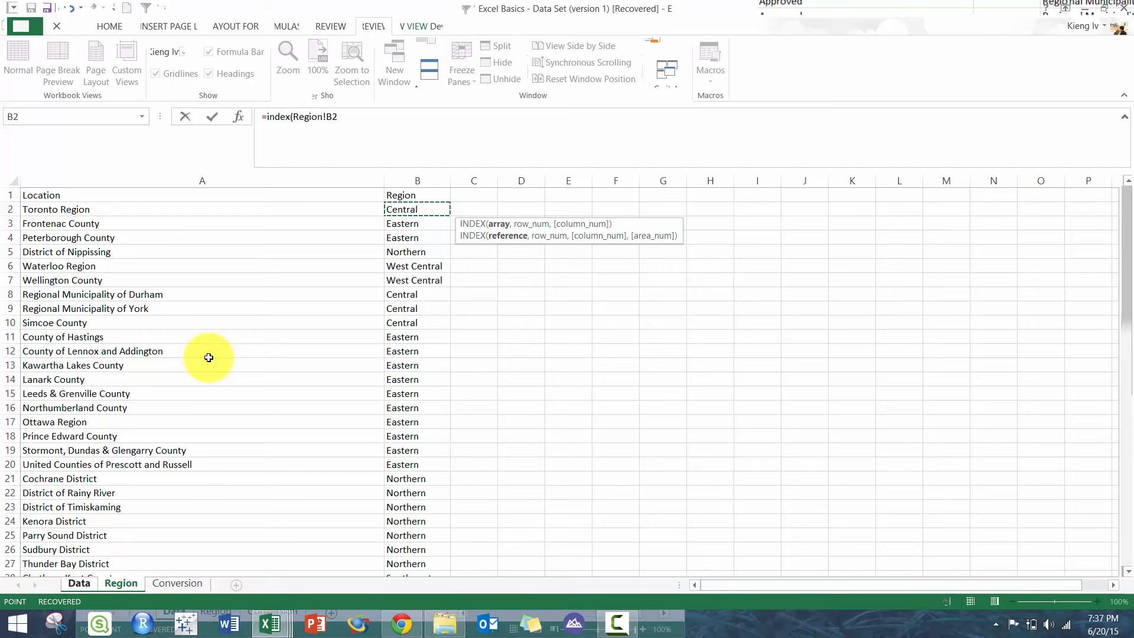
key(ctrl+shift+Down)
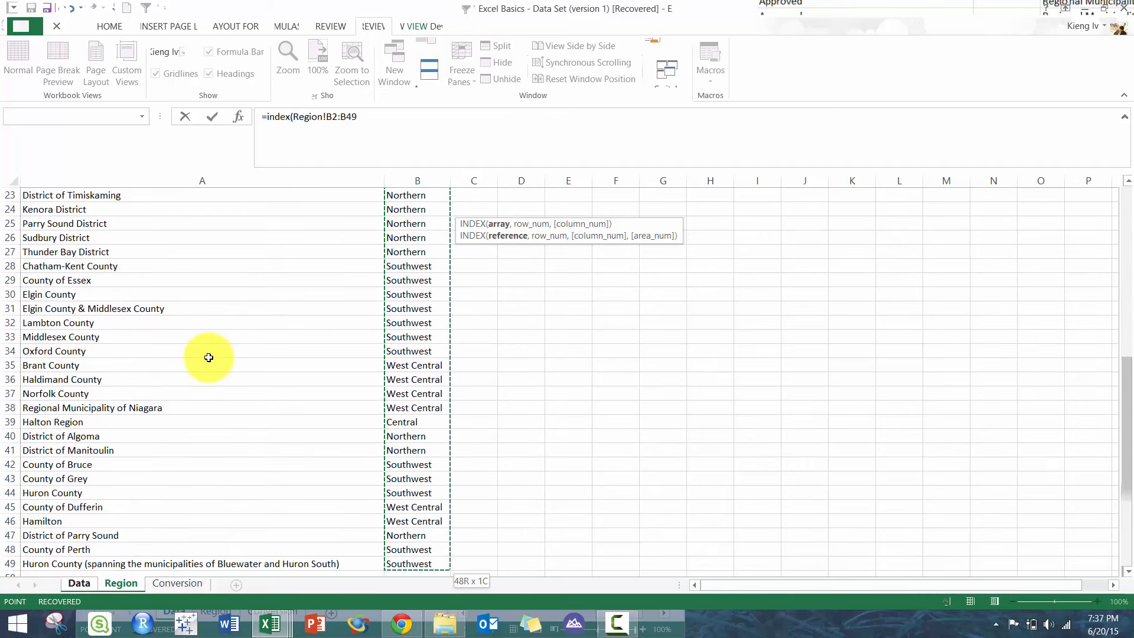
click(333, 116)
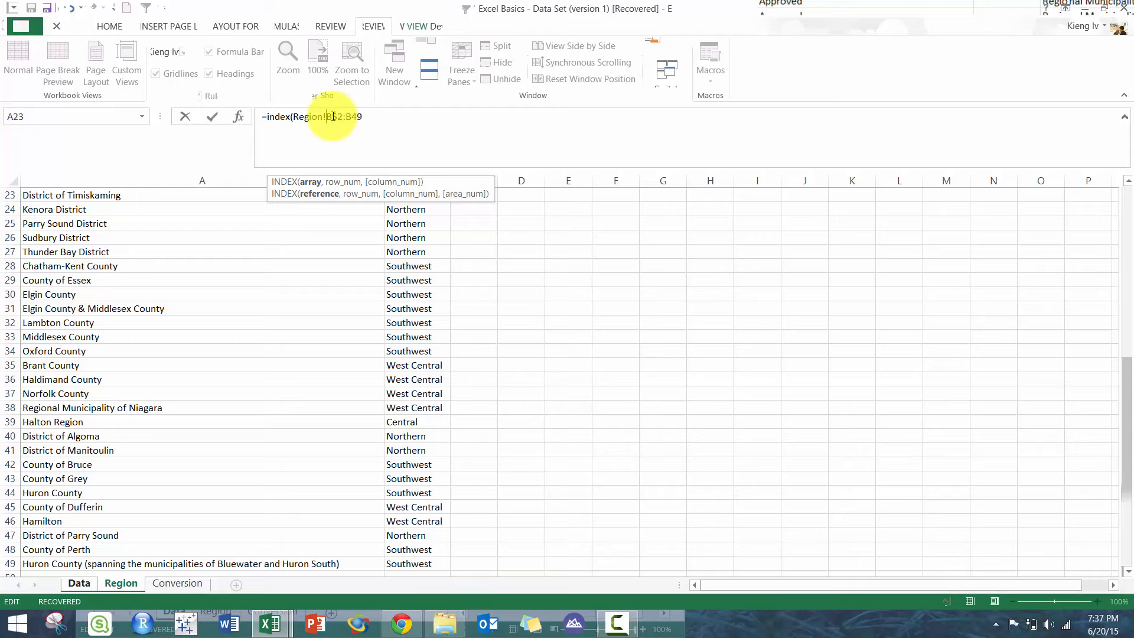
key(F4)
Step: Nest MATCH as the INDEX row argument, with C2 as its lookup value and no Data sheet prefix
text(,match()
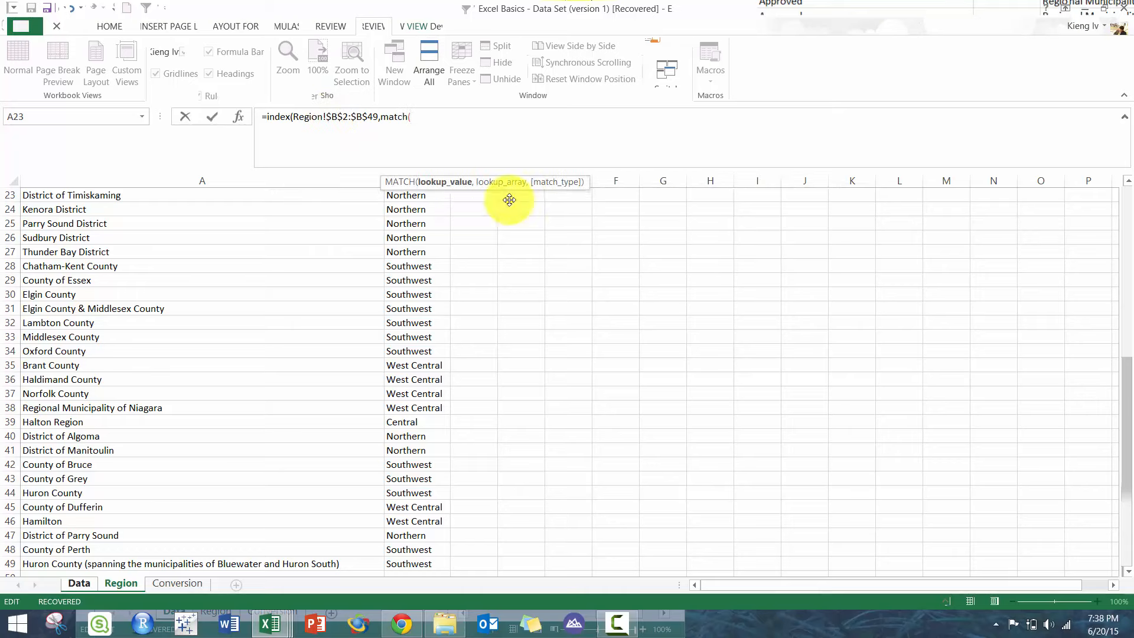
click(76, 584)
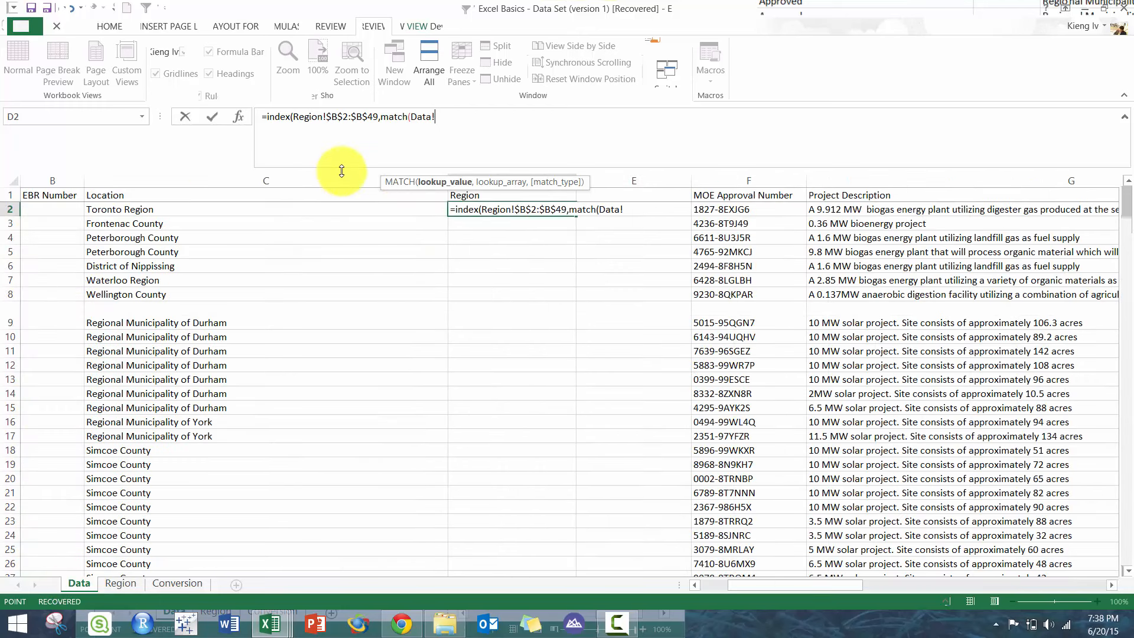
key(BackSpace)
key(BackSpace)
key(BackSpace)
key(BackSpace)
key(BackSpace)
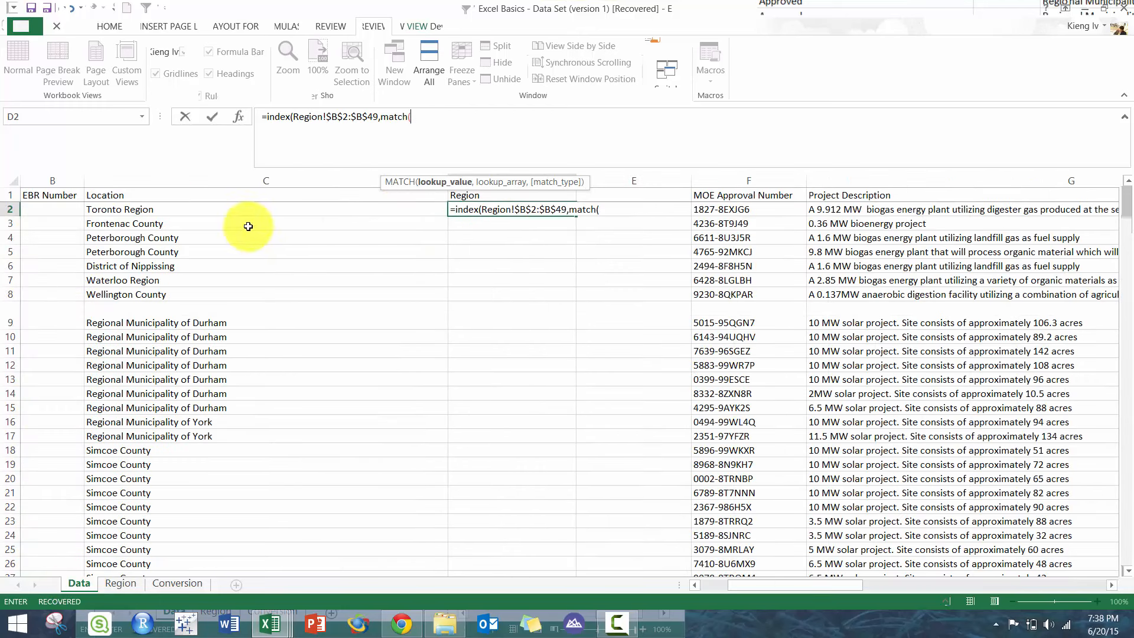
click(184, 213)
key(Return)
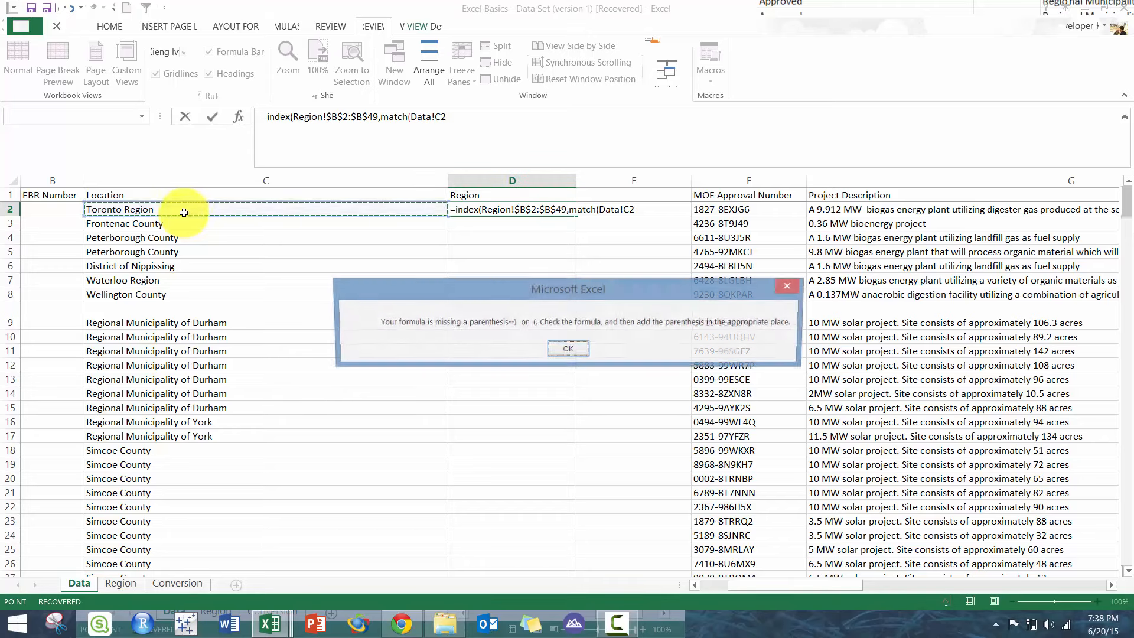
key(Return)
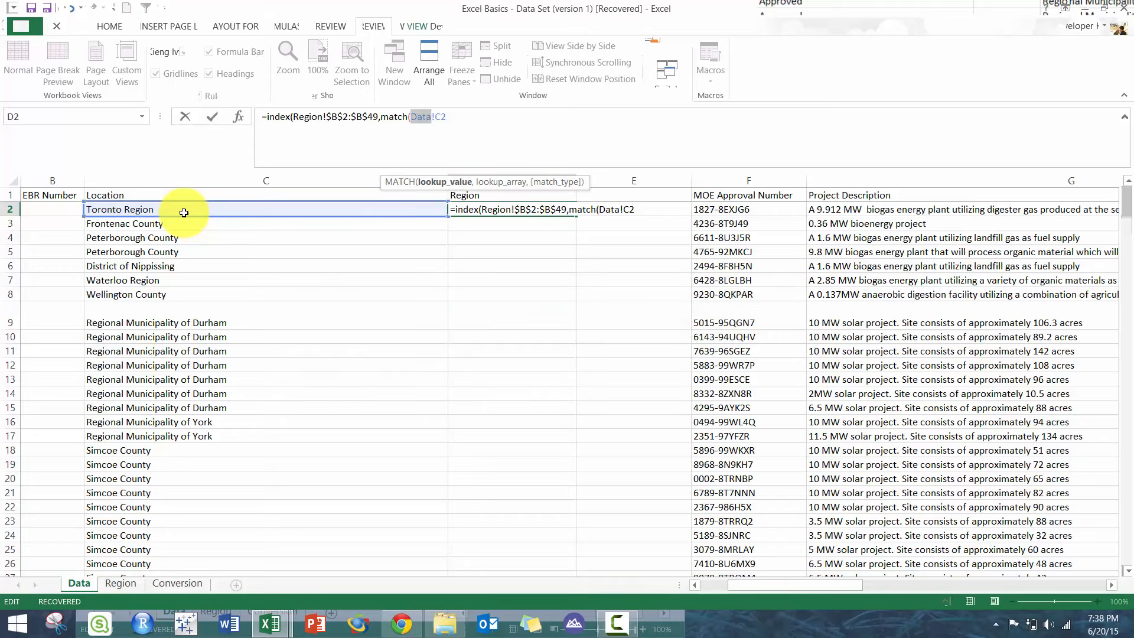
key(BackSpace)
key(Delete)
text(,)
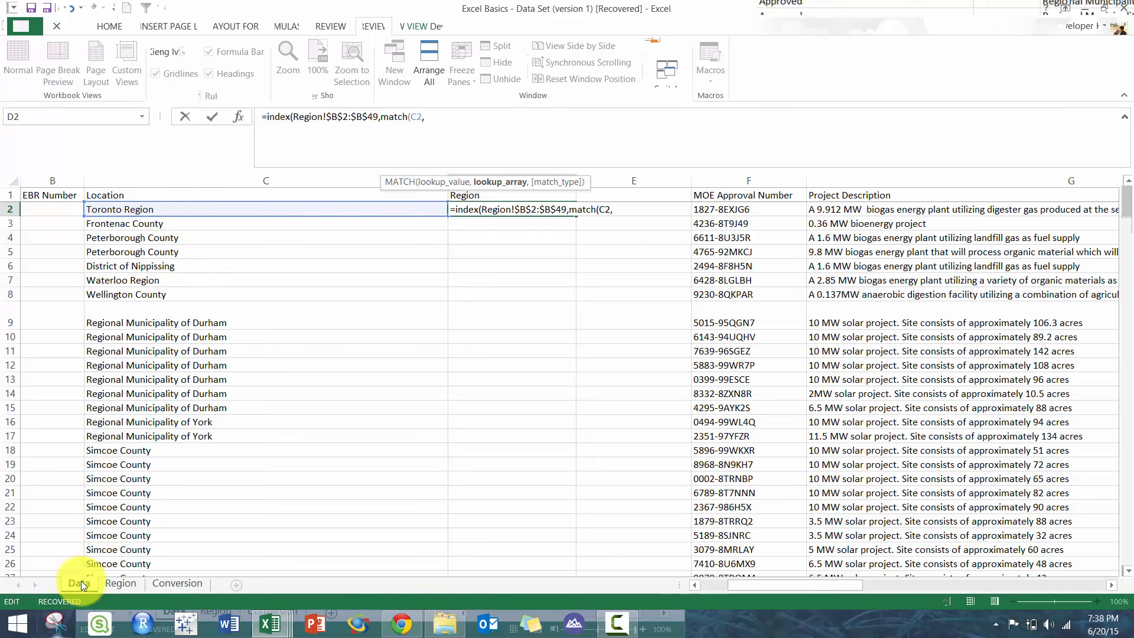
Step: Set the MATCH lookup array to the absolute range Region!$A$2:$A$49 on the Region sheet
click(126, 579)
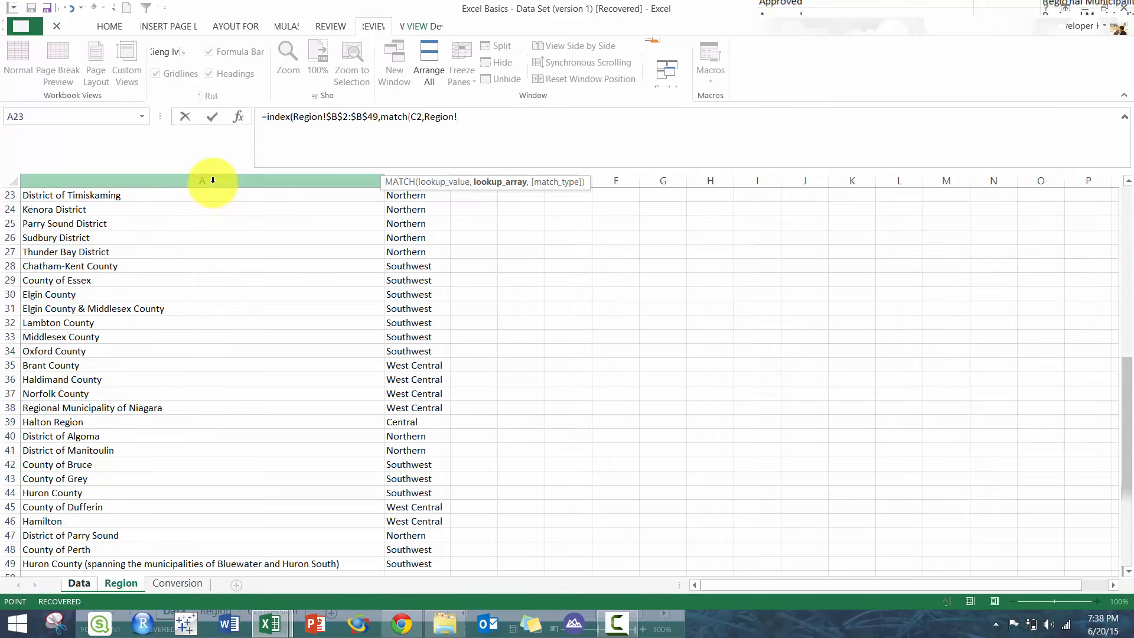
click(213, 180)
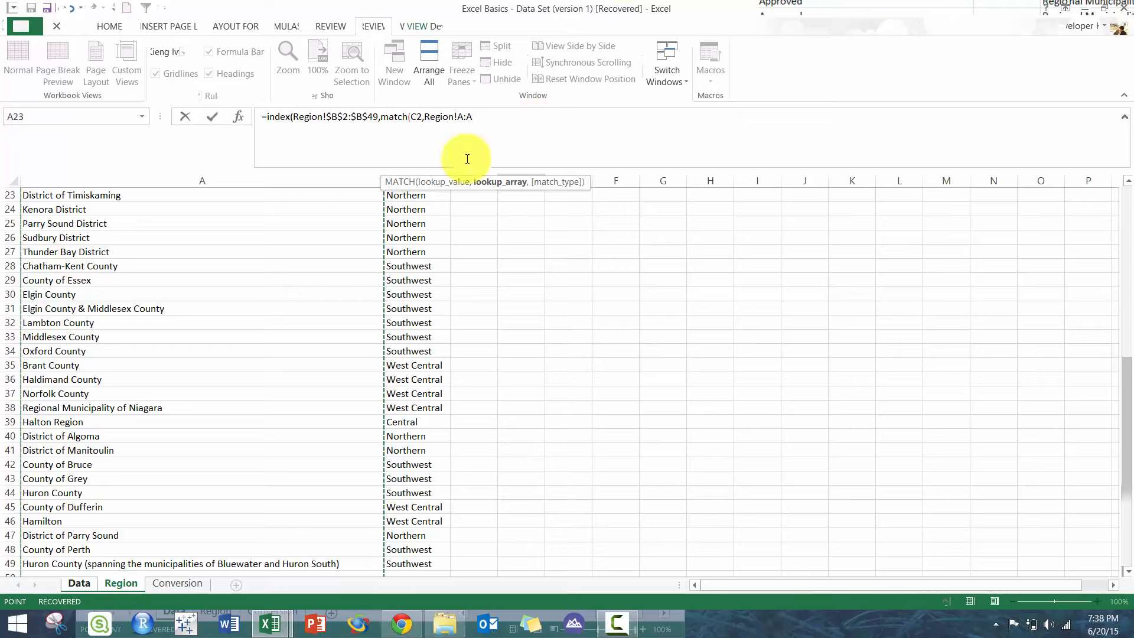
click(298, 218)
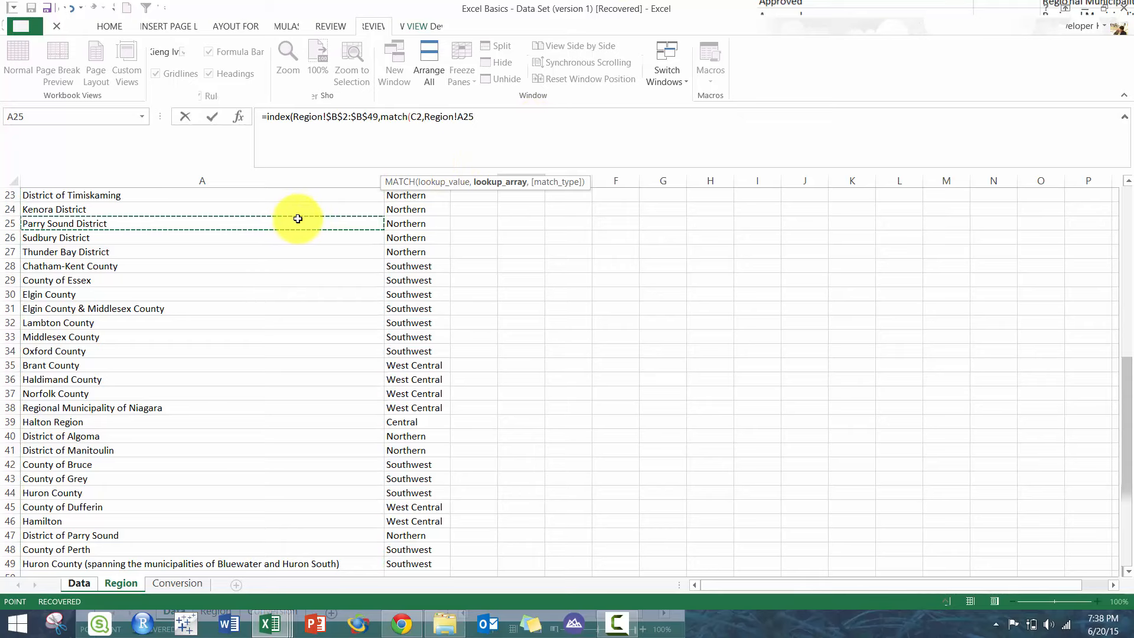
key(Up)
key(Up)
key(Up)
key(Up)
key(Up)
key(Up)
key(Up)
key(Up)
key(Up)
key(Up)
key(Up)
key(Up)
key(Up)
key(Up)
key(Up)
key(Up)
key(Up)
key(Up)
key(Up)
key(Up)
key(ctrl+shift+Down)
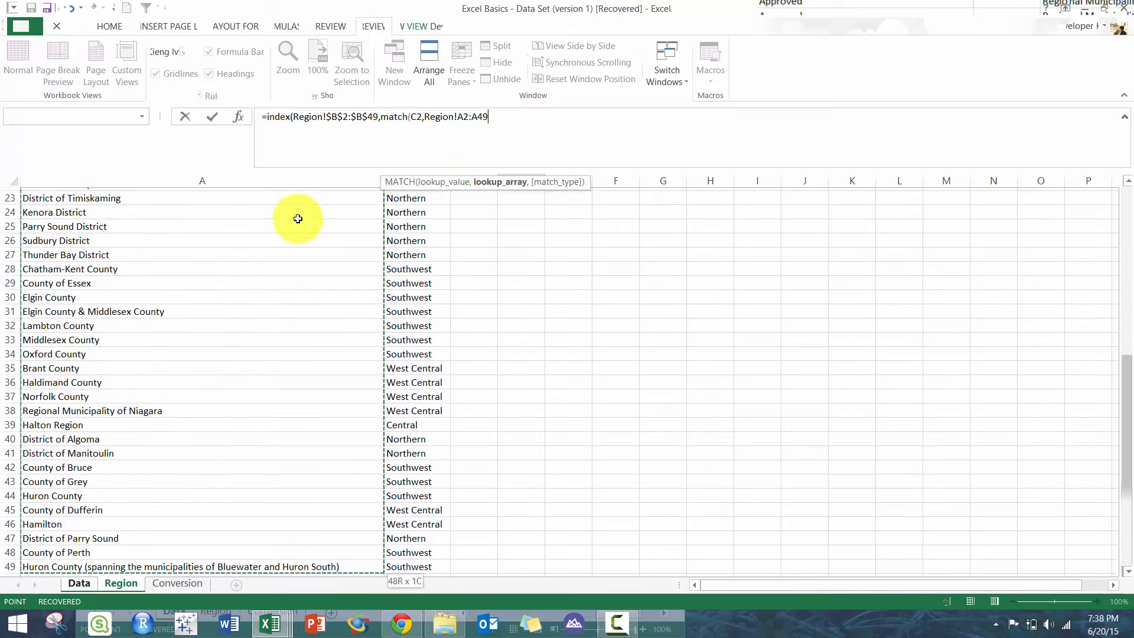
click(460, 117)
text($49)
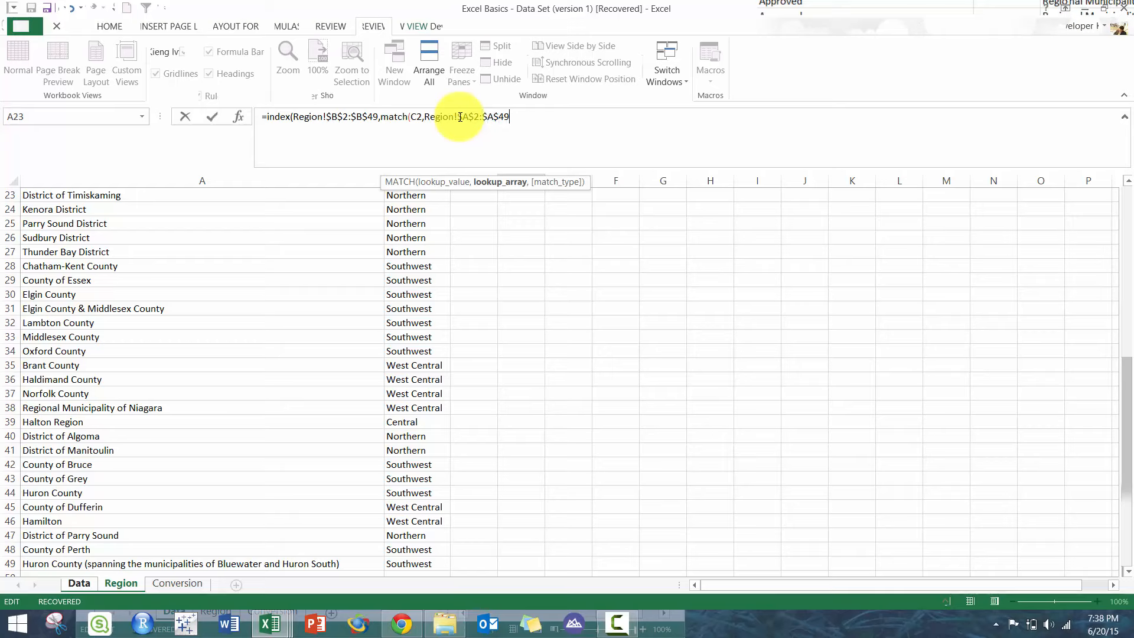
Step: Set the match type to 0 for an exact match and complete the INDEX/MATCH formula in D2
text(,0)
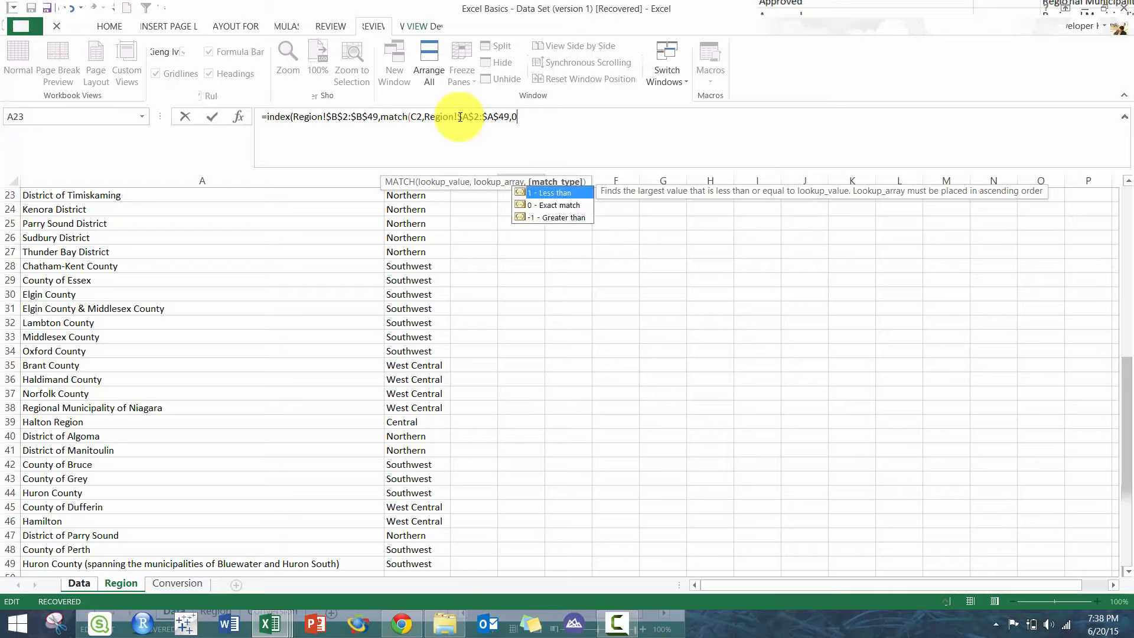
text()))
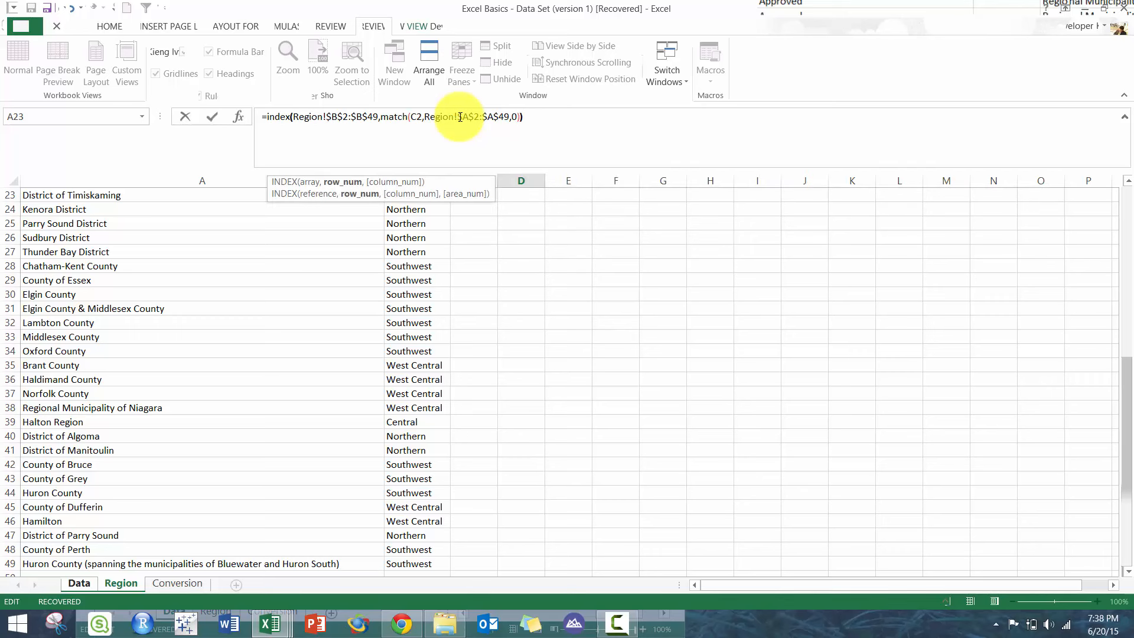
key(Return)
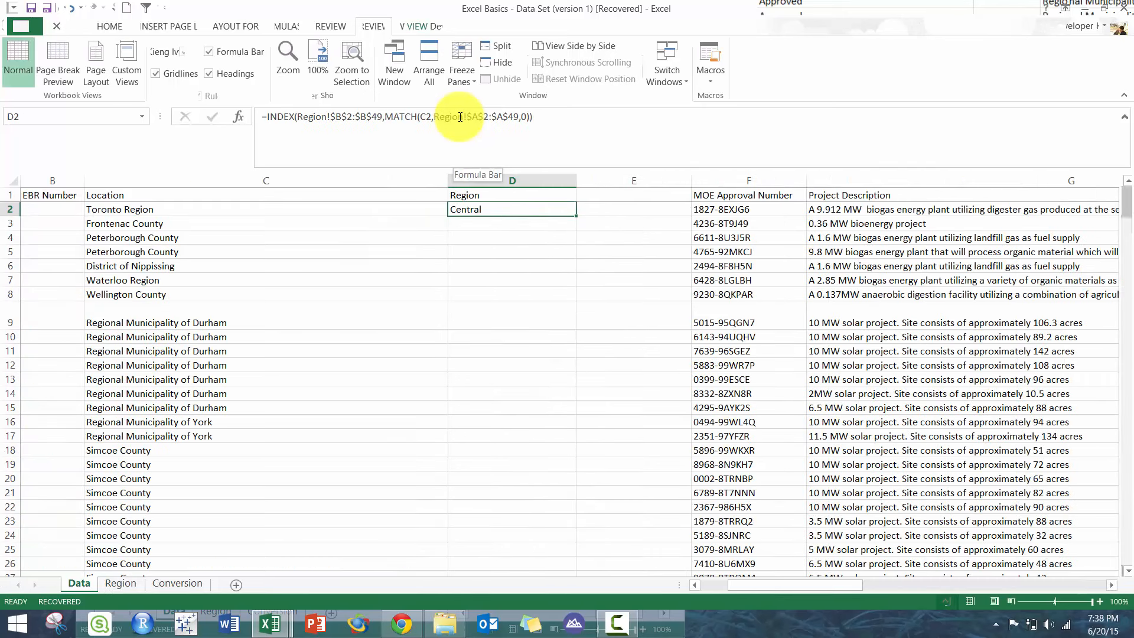
Step: Copy the INDEX/MATCH formula from D2 down the Region column to the last data row, D185, and return to D2
key(ctrl+c)
key(Left)
key(ctrl+Down)
key(Right)
key(ctrl+shift+Up)
key(ctrl+v)
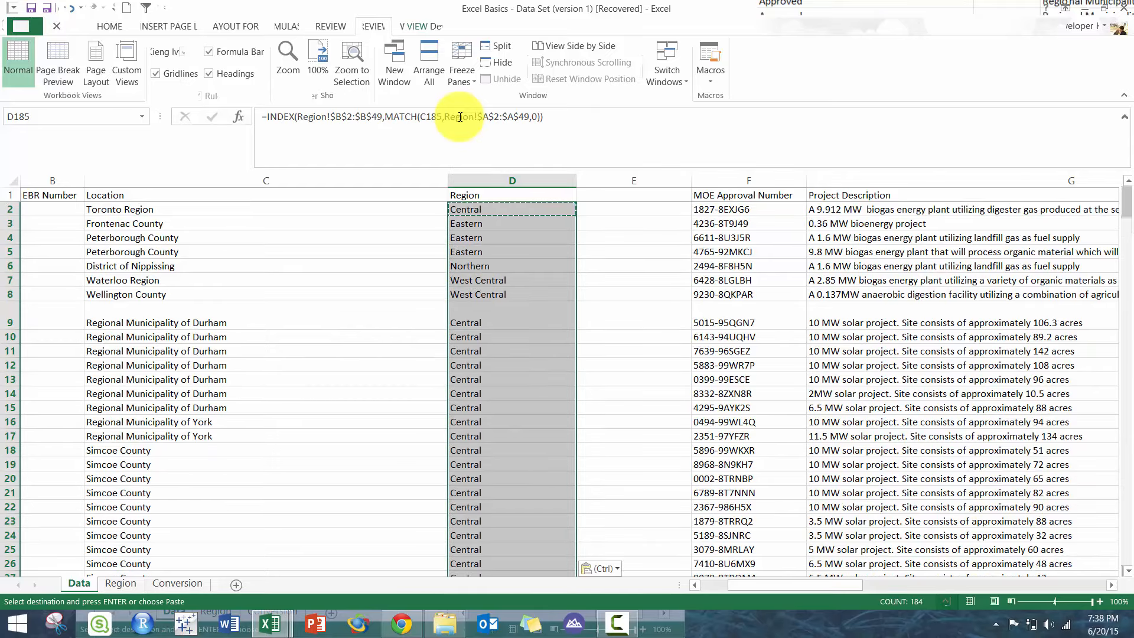
key(Down)
key(Up)
key(ctrl+Up)
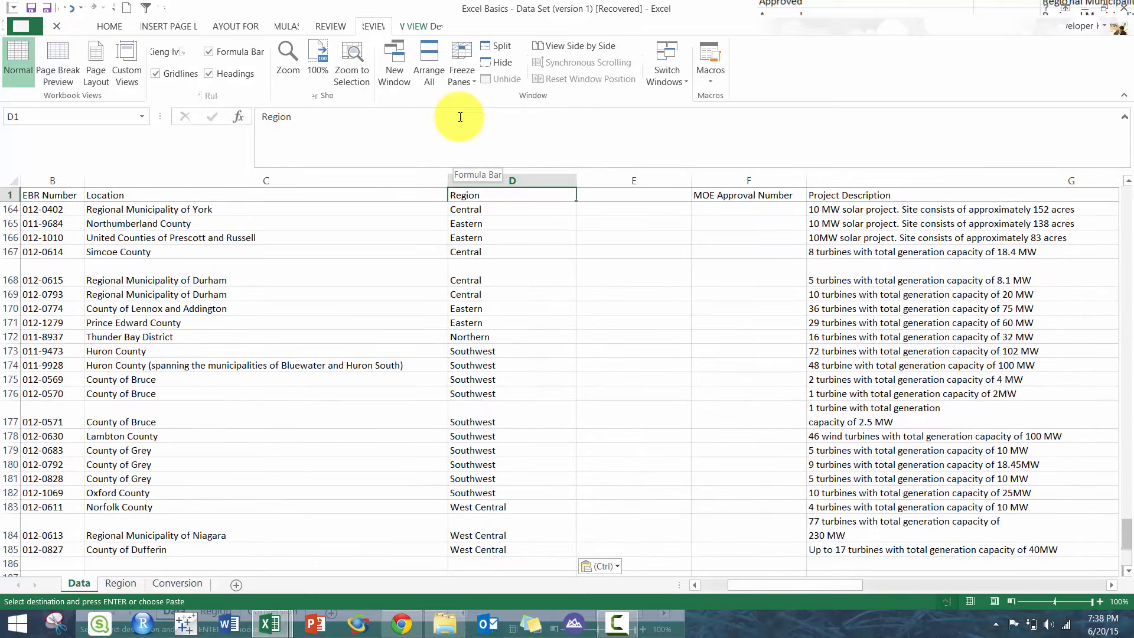
key(Down)
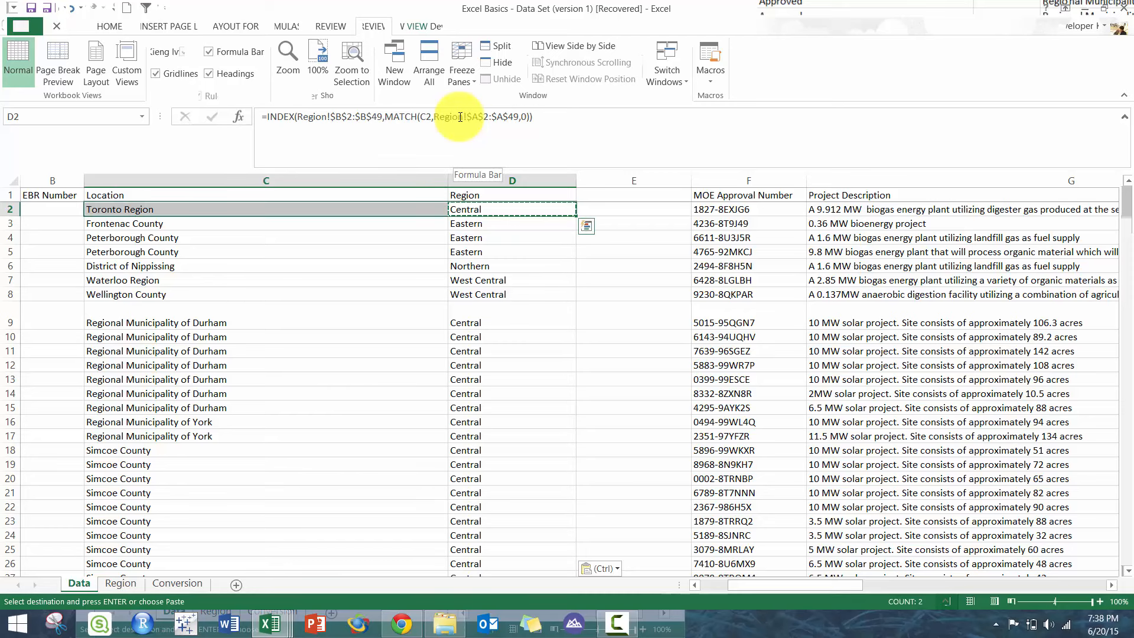
Step: Clear the Region column formulas from D2 through D185, keeping the header, and return to D2
key(ctrl+shift+Down)
key(ctrl+v)
key(Delete)
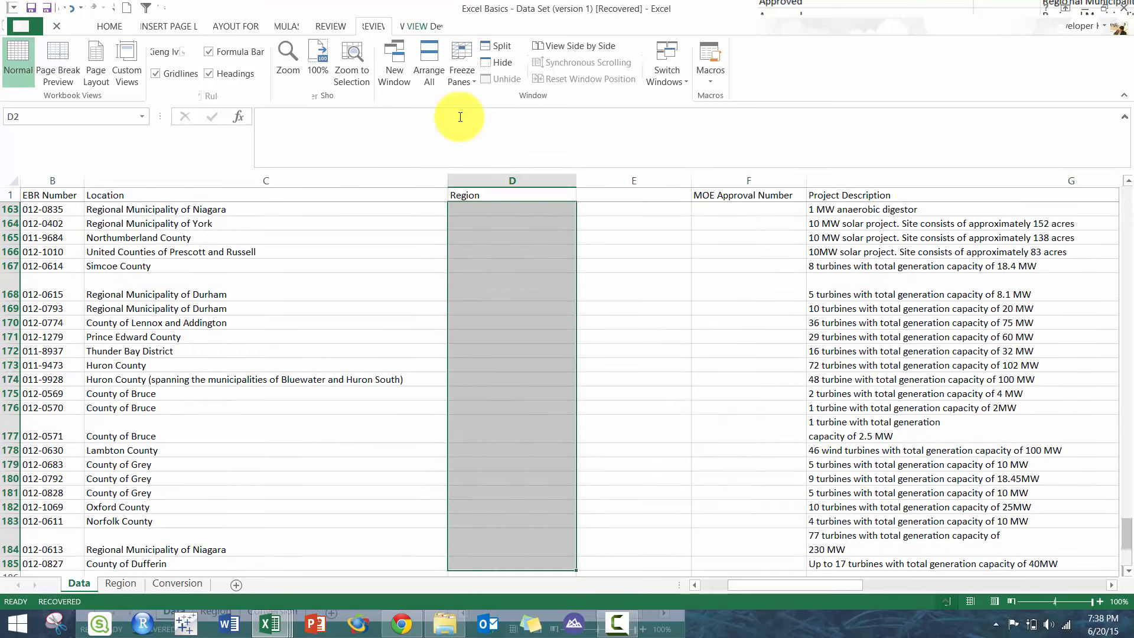
key(ctrl+Up)
key(Down)
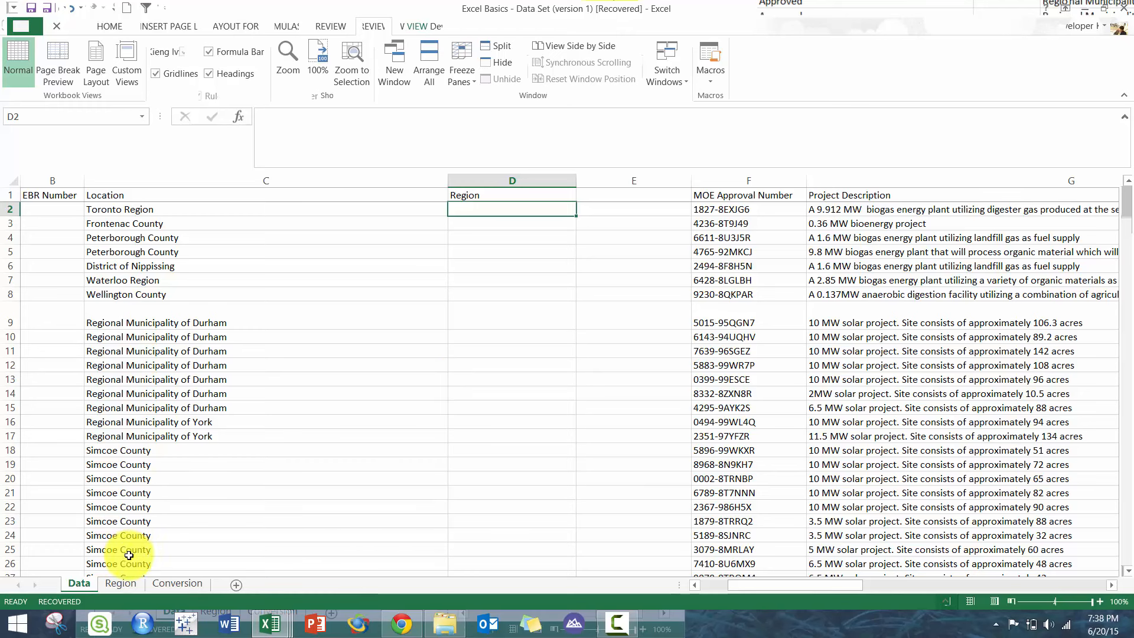
Step: On the Region sheet, move the Location column to the other side of the Region column, making Region column A and Location column B
click(120, 583)
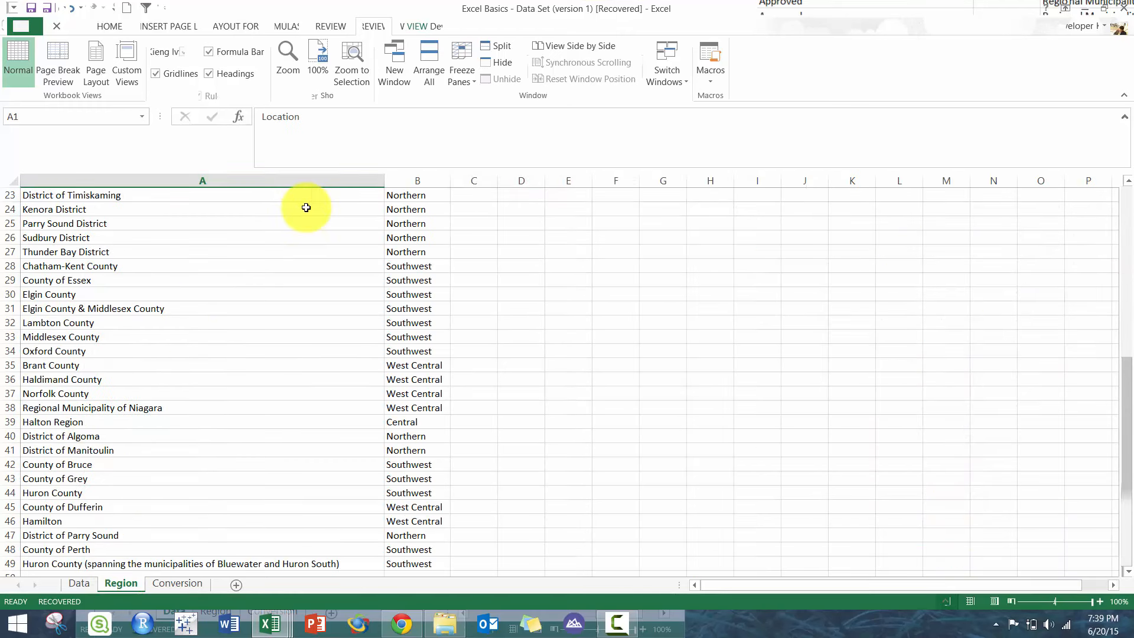
click(277, 257)
key(ctrl+Home)
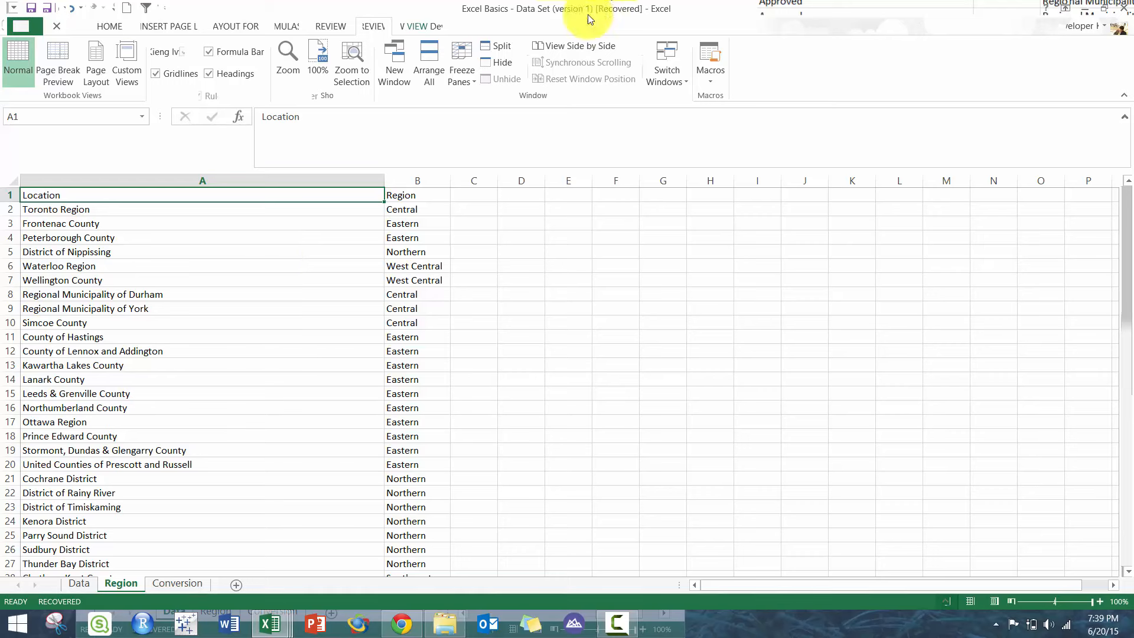
click(255, 180)
key(ctrl+x)
click(480, 180)
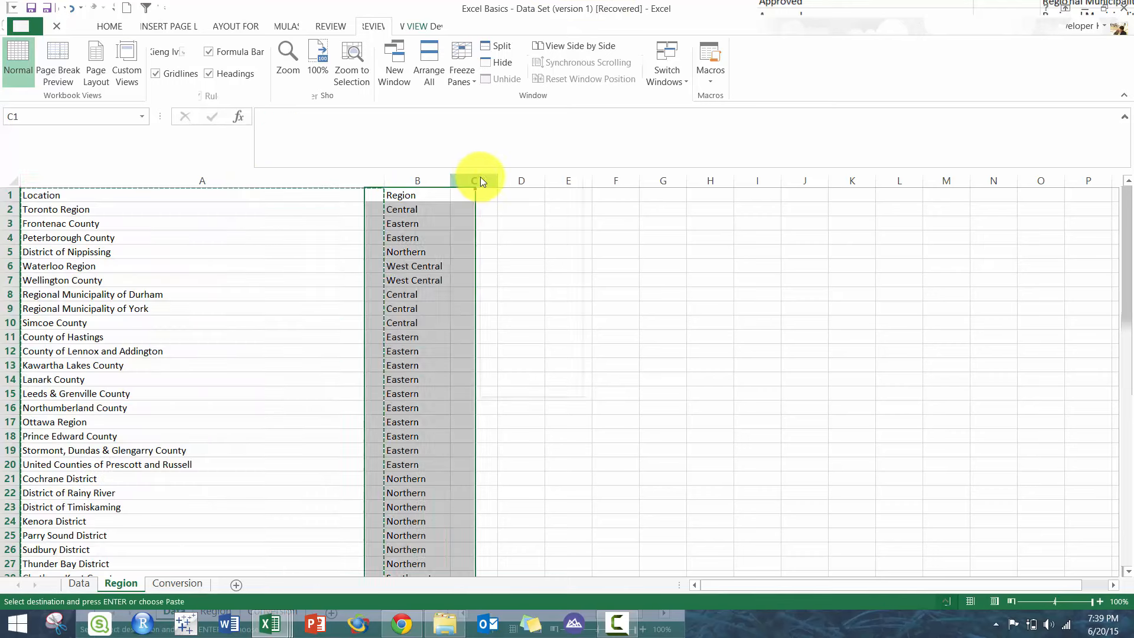
right_click(480, 180)
click(529, 280)
click(69, 212)
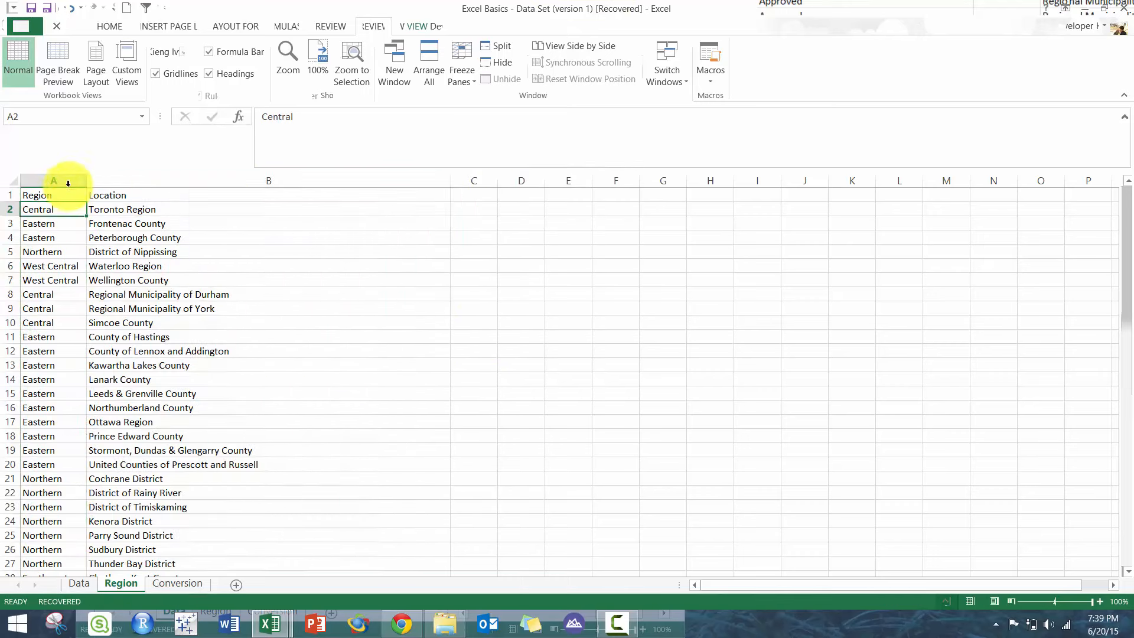
click(67, 181)
click(165, 179)
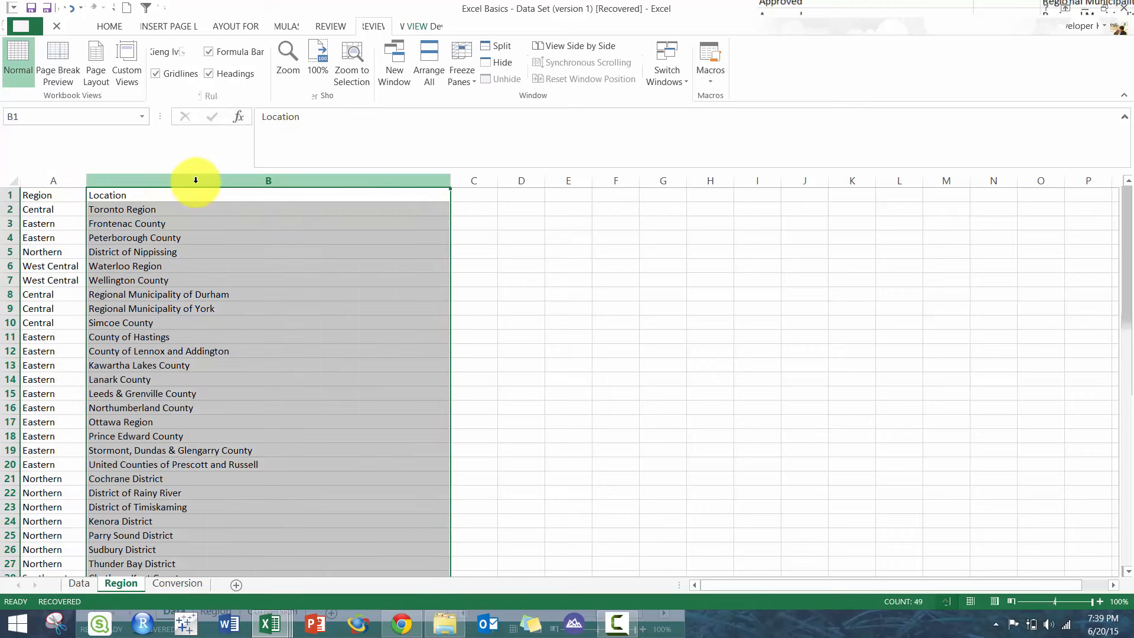
click(236, 212)
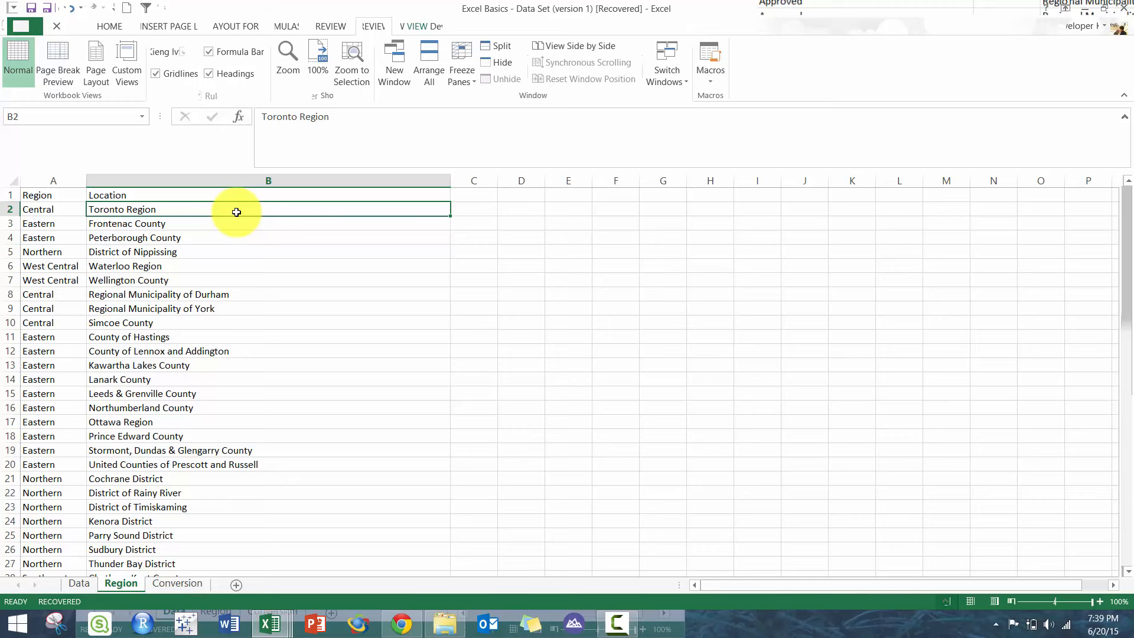
Step: On the Data sheet, start an INDEX formula in D2 using column A of the Region sheet as the array
click(78, 583)
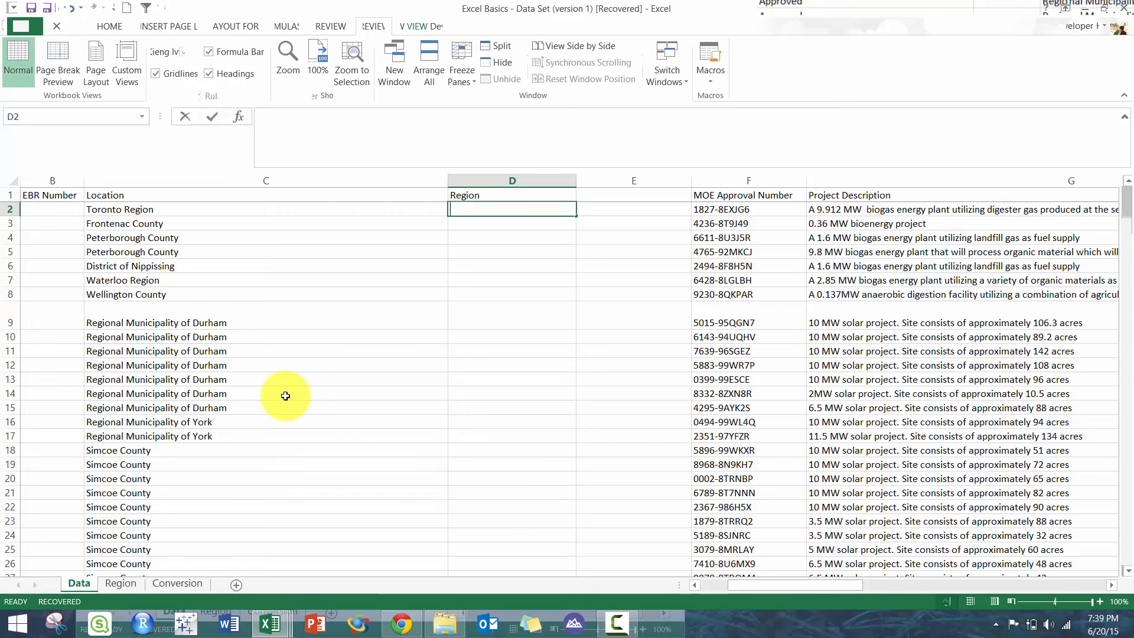
text(=index()
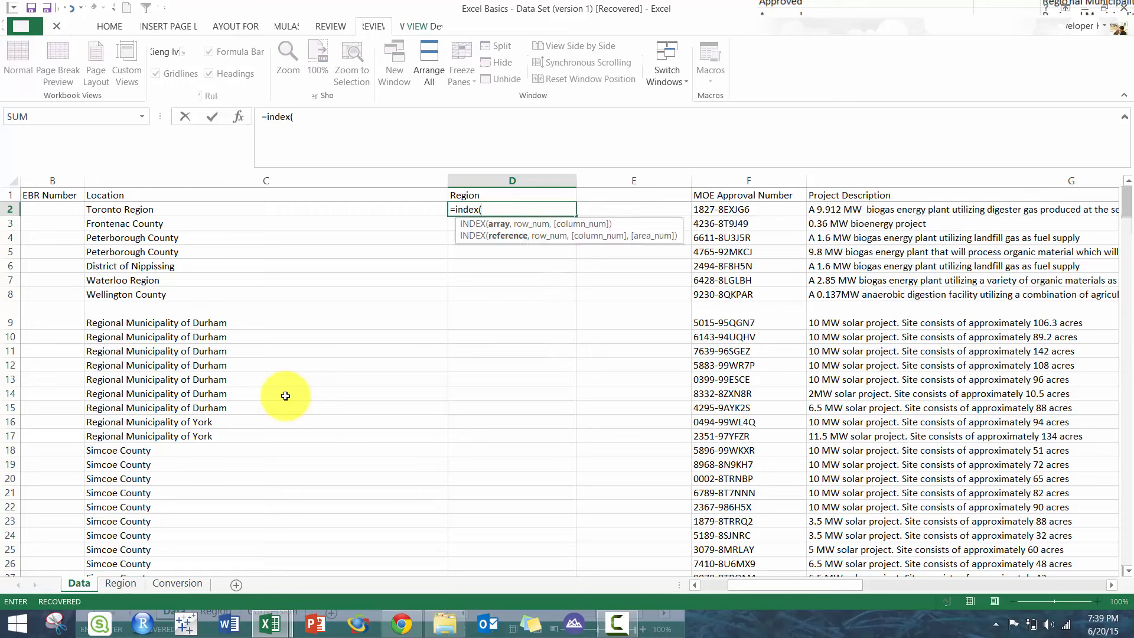
click(124, 584)
click(68, 207)
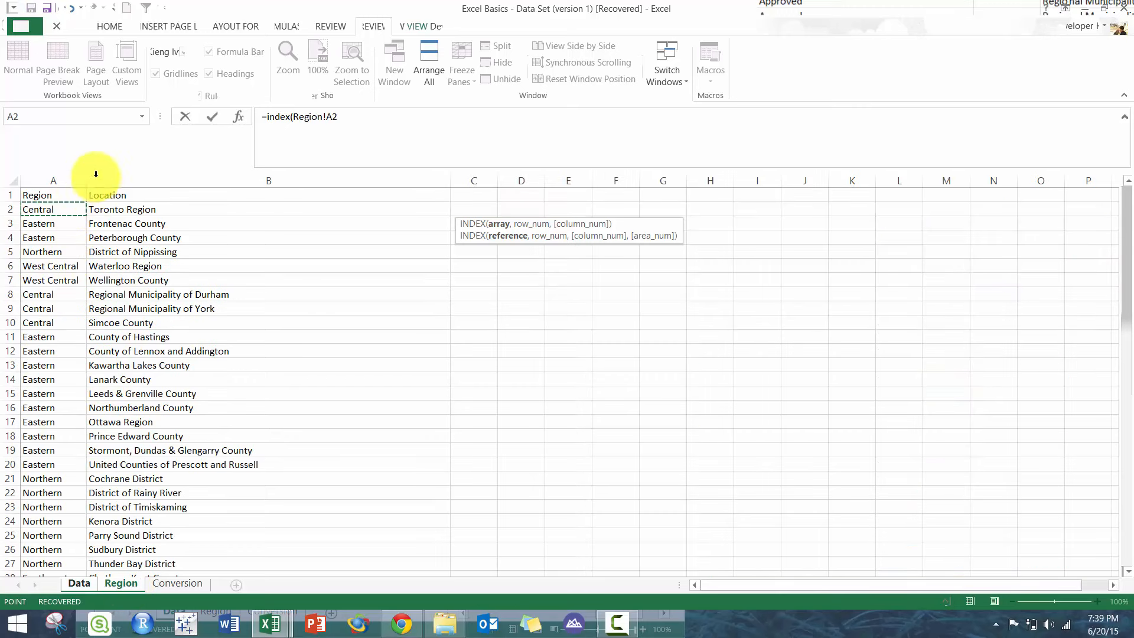
click(75, 183)
Step: Complete the D2 formula with a MATCH of C2 against column B of the Region sheet, using match type 0
text(,match(c2,)
click(126, 177)
text(,0)))
key(Return)
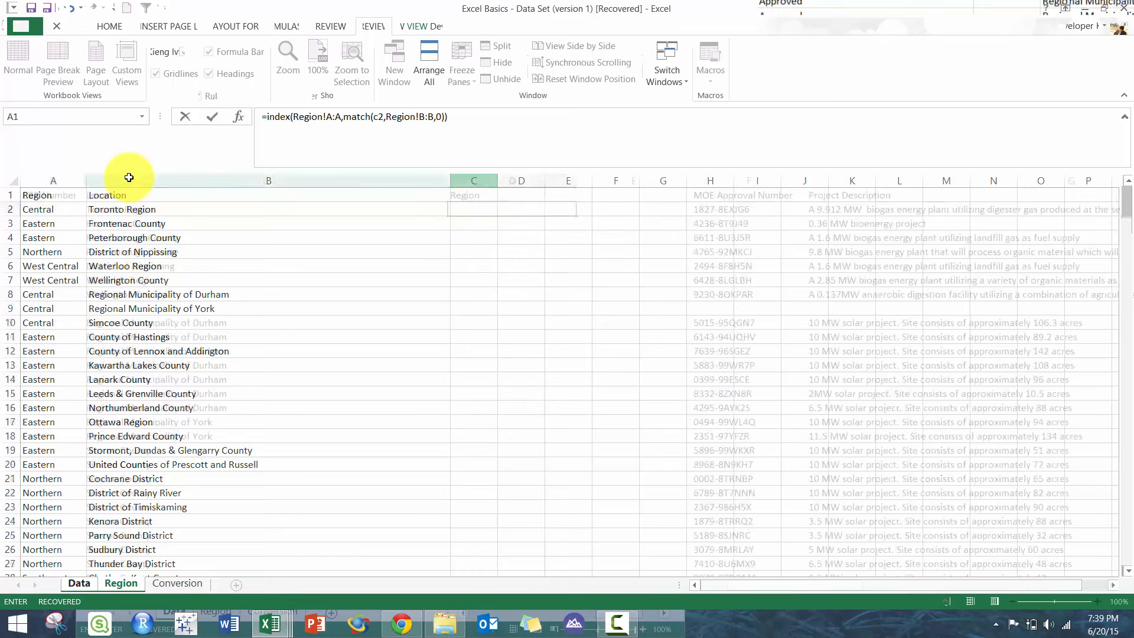
Step: Copy the INDEX/MATCH formula from D2 down the Region column to the last data row, D185, and go back to D2
key(Up)
key(ctrl+c)
key(Left)
key(ctrl+Down)
key(ctrl+Right)
key(Left)
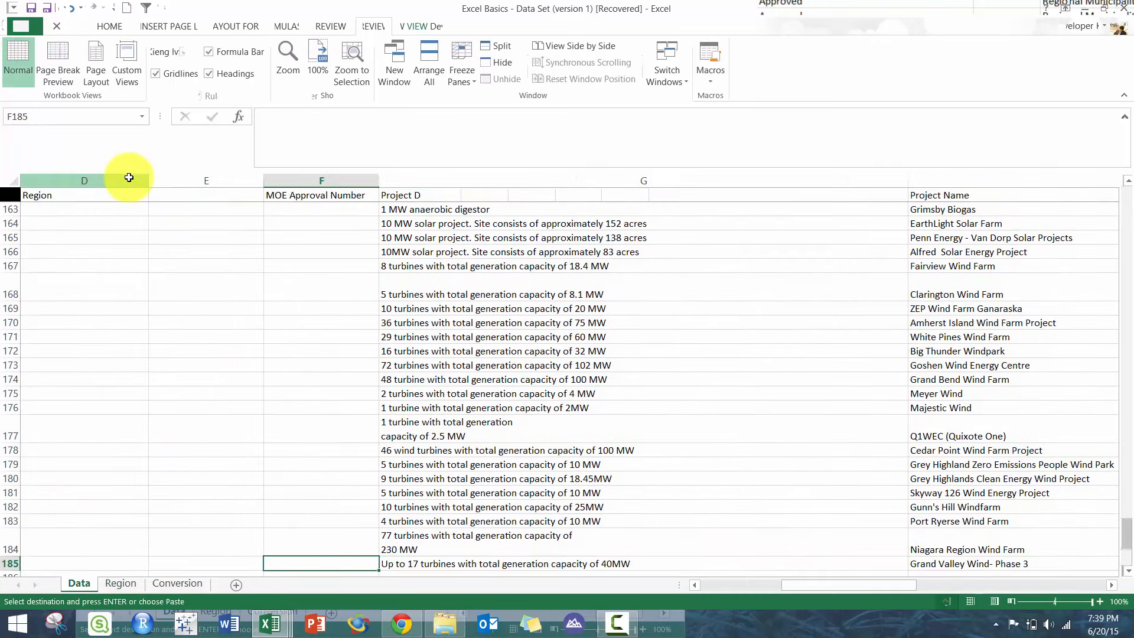
key(ctrl+Left)
key(Right)
key(ctrl+shift+Up)
key(ctrl+v)
key(ctrl+Up)
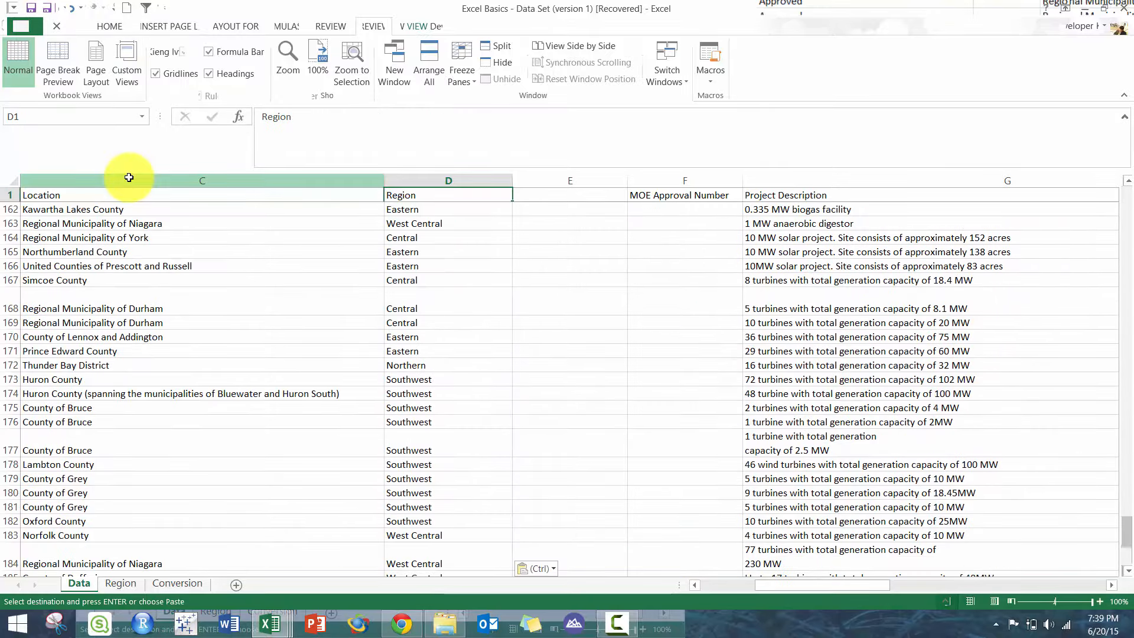
key(Down)
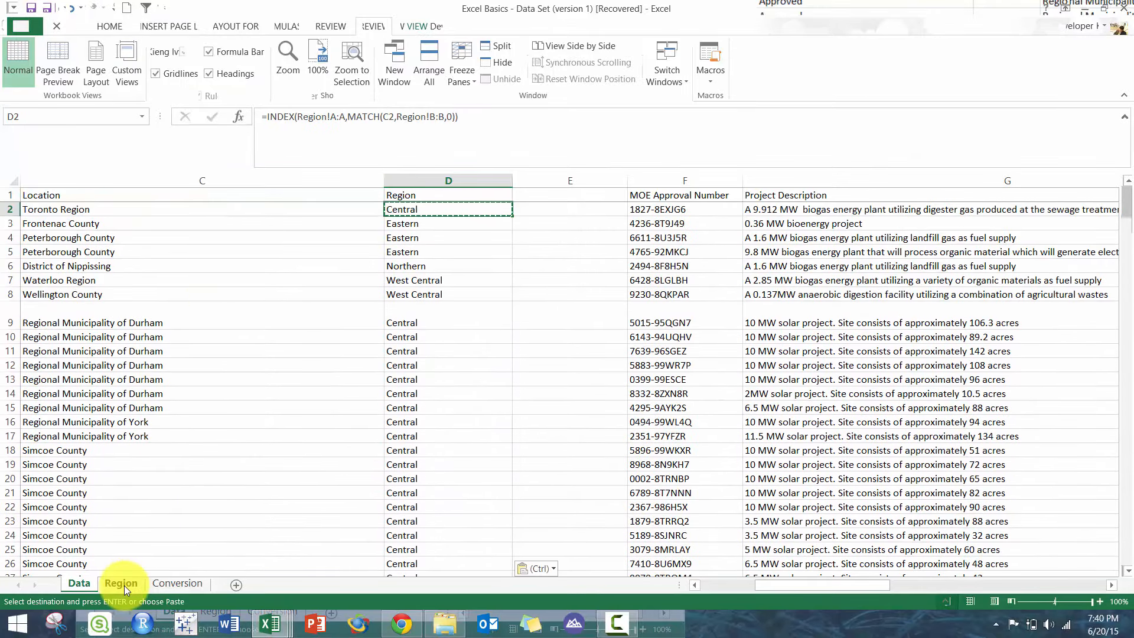
Step: Review the order of the Region and Location columns on the Region sheet and return to the Data sheet
click(121, 583)
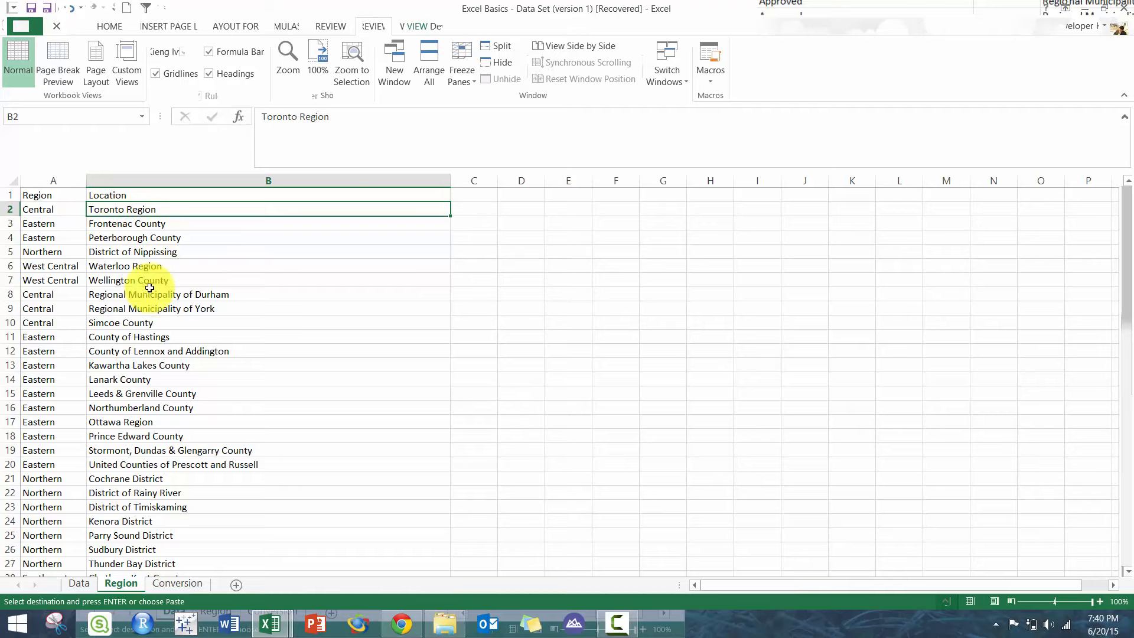
click(82, 584)
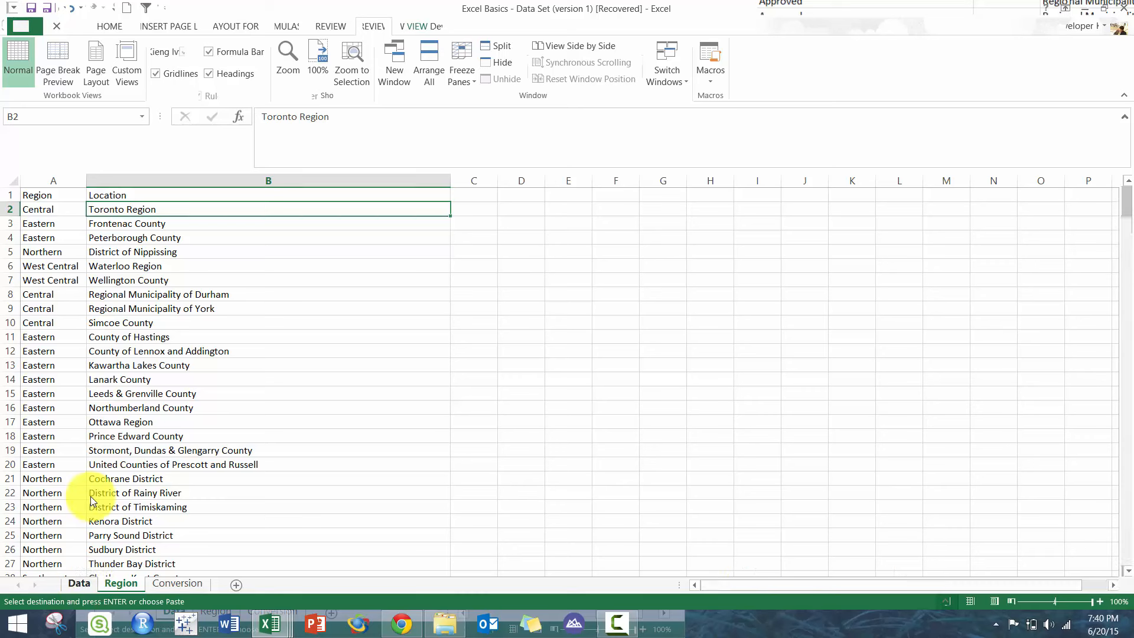